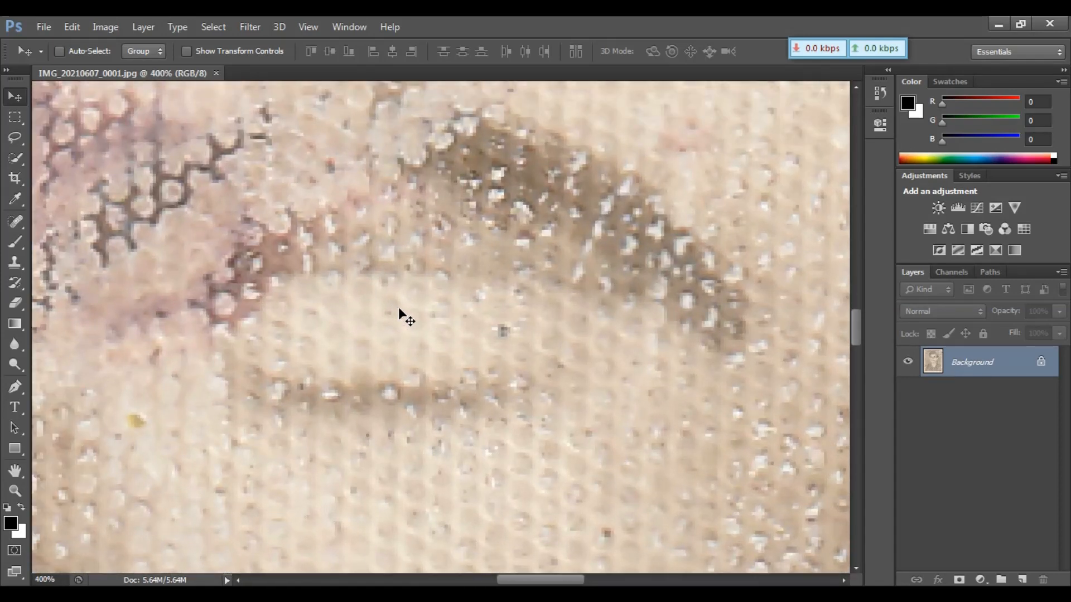
Step: Patch the red stain on the nose and the purple stain on the cheek with nearby clean skin, then deselect
{"action": "scroll", "coordinate": [398, 307], "scroll_direction": "down", "scroll_amount": 4}
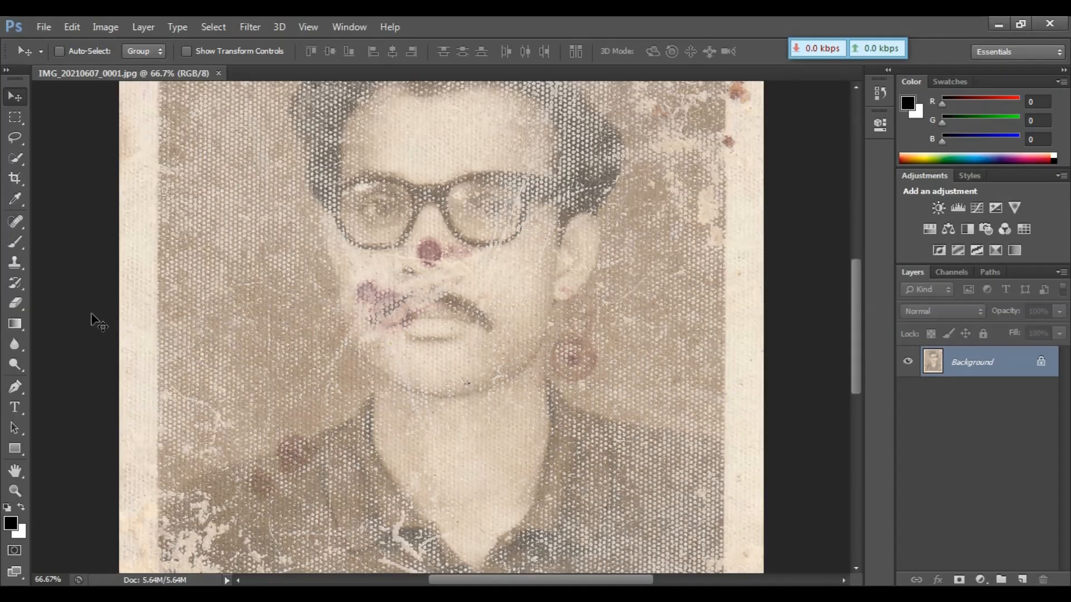
{"action": "left_click", "coordinate": [16, 221]}
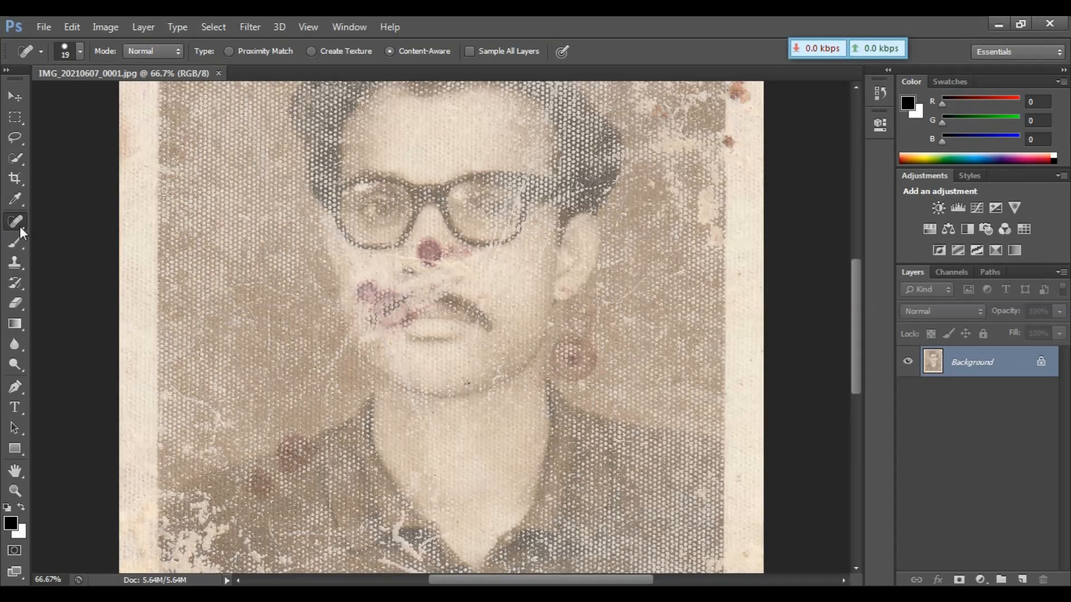
{"action": "left_click_drag", "start_coordinate": [19, 223], "coordinate": [67, 249]}
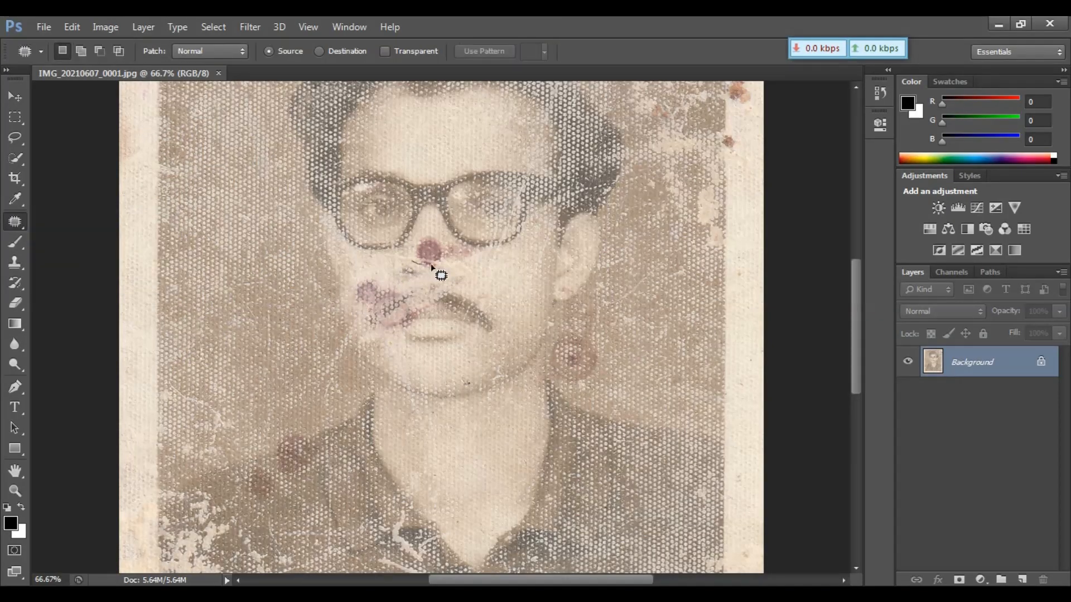
{"action": "mouse_move", "coordinate": [418, 232]}
{"action": "left_mouse_down"}
{"action": "mouse_move", "coordinate": [415, 249]}
{"action": "mouse_move", "coordinate": [433, 266]}
{"action": "mouse_move", "coordinate": [503, 273]}
{"action": "mouse_move", "coordinate": [508, 295]}
{"action": "left_mouse_up"}
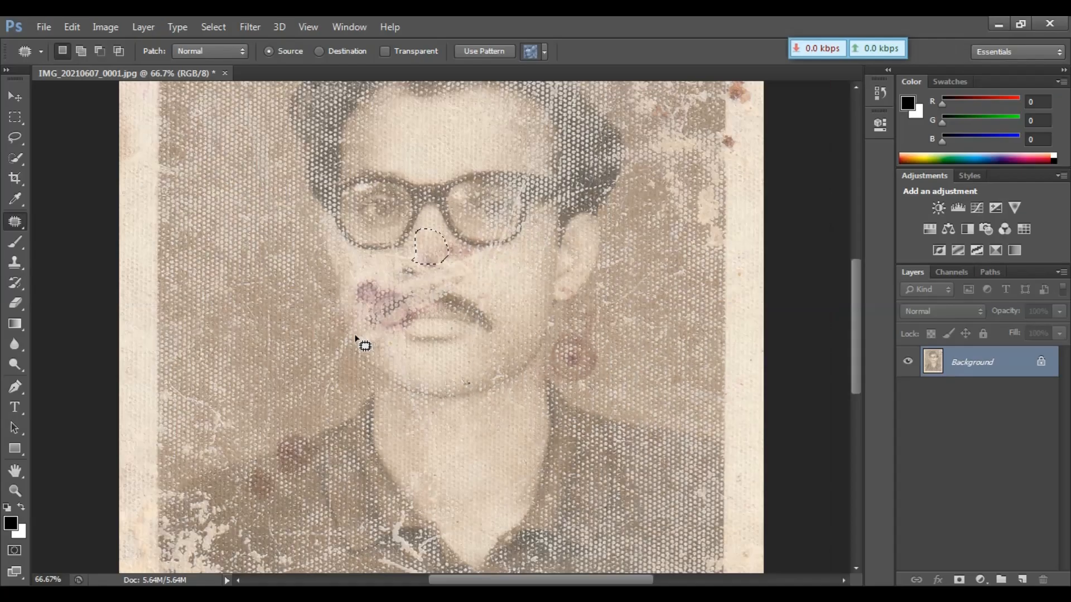
{"action": "left_click", "coordinate": [356, 336]}
{"action": "mouse_move", "coordinate": [396, 290]}
{"action": "left_mouse_down"}
{"action": "mouse_move", "coordinate": [357, 278]}
{"action": "mouse_move", "coordinate": [372, 309]}
{"action": "mouse_move", "coordinate": [417, 294]}
{"action": "mouse_move", "coordinate": [516, 291]}
{"action": "left_mouse_up"}
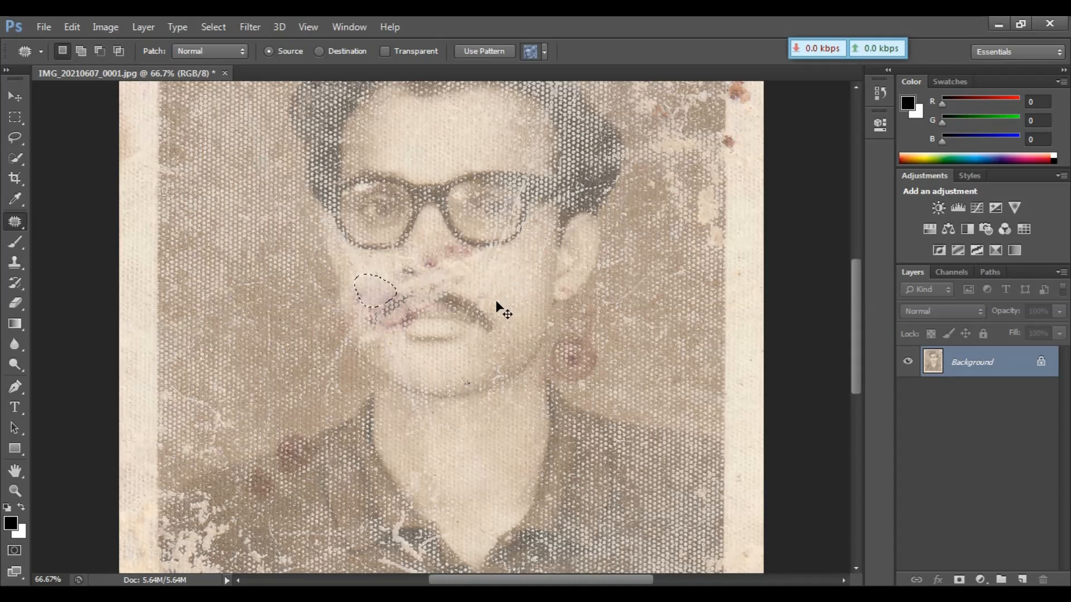
{"action": "key", "text": "ctrl+d"}
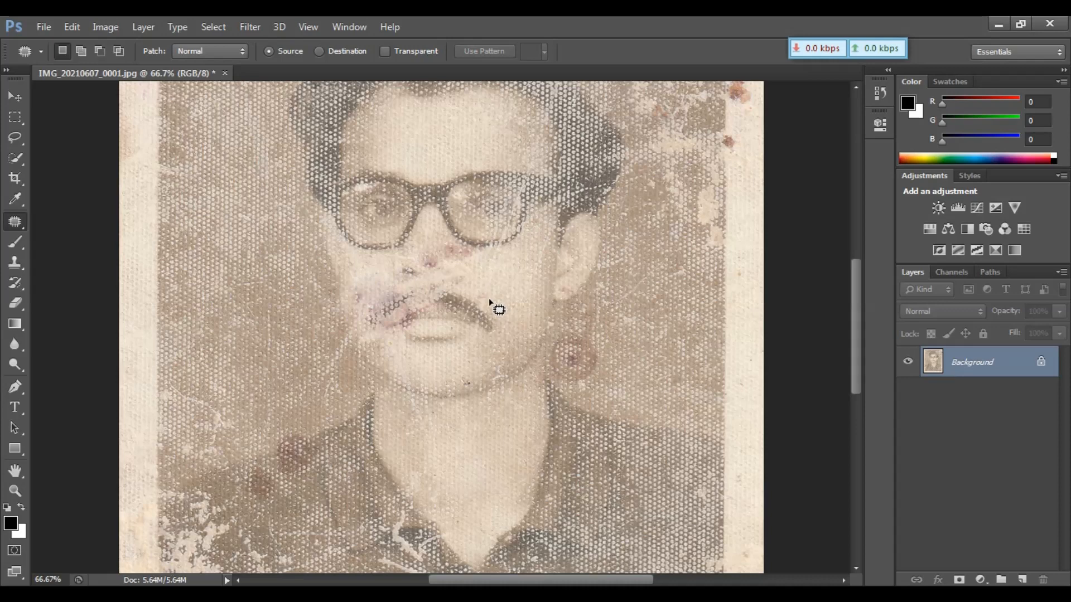
Step: Smooth the textured skin in the middle of the chin with the Smudge tool at size 13 and 50% strength
{"action": "key", "text": "ctrl+plus"}
{"action": "key", "text": "ctrl+plus"}
{"action": "key", "text": "ctrl+plus"}
{"action": "key", "text": "ctrl+plus"}
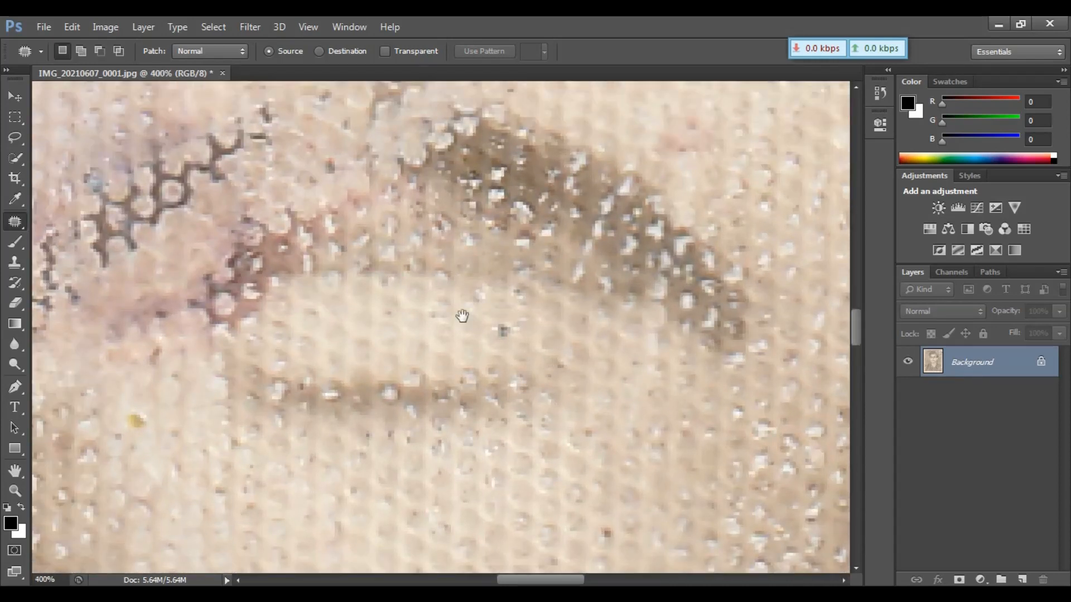
{"action": "scroll", "coordinate": [462, 316], "scroll_direction": "down", "scroll_amount": 5}
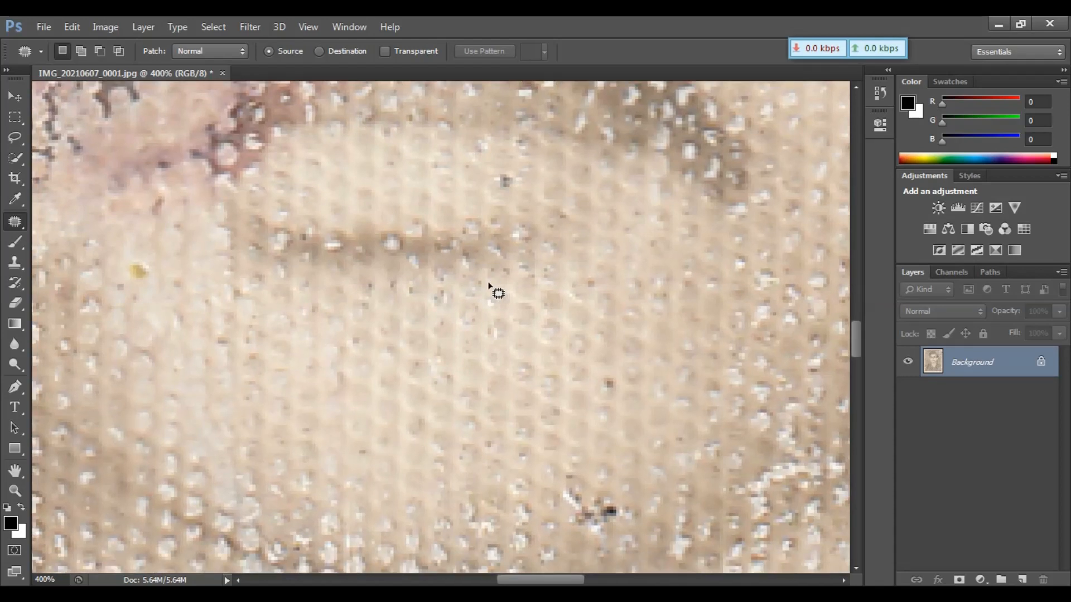
{"action": "key", "text": "ctrl+minus"}
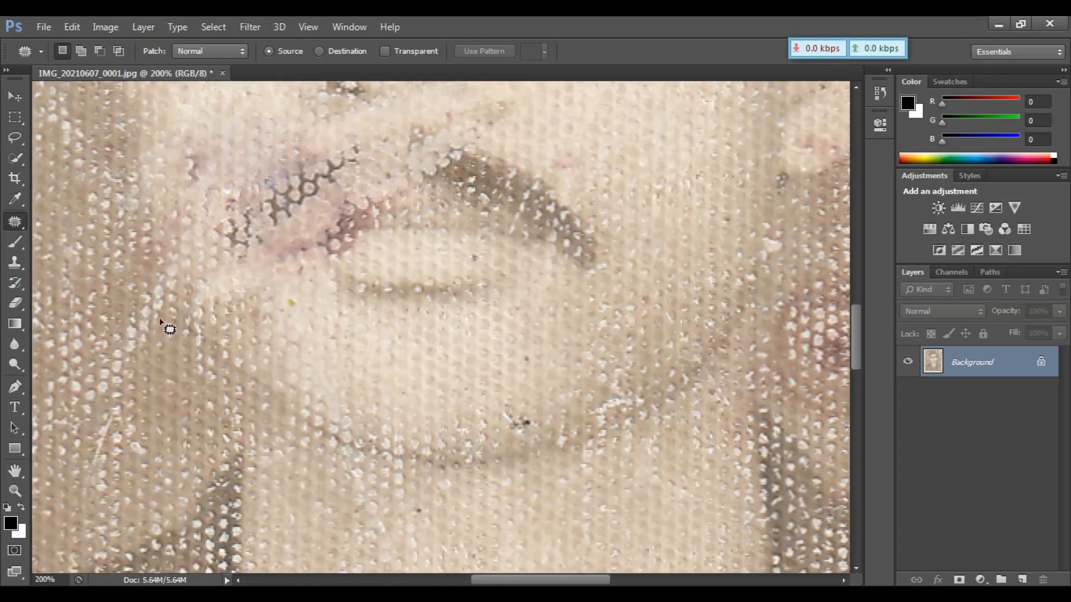
{"action": "left_click", "coordinate": [15, 364]}
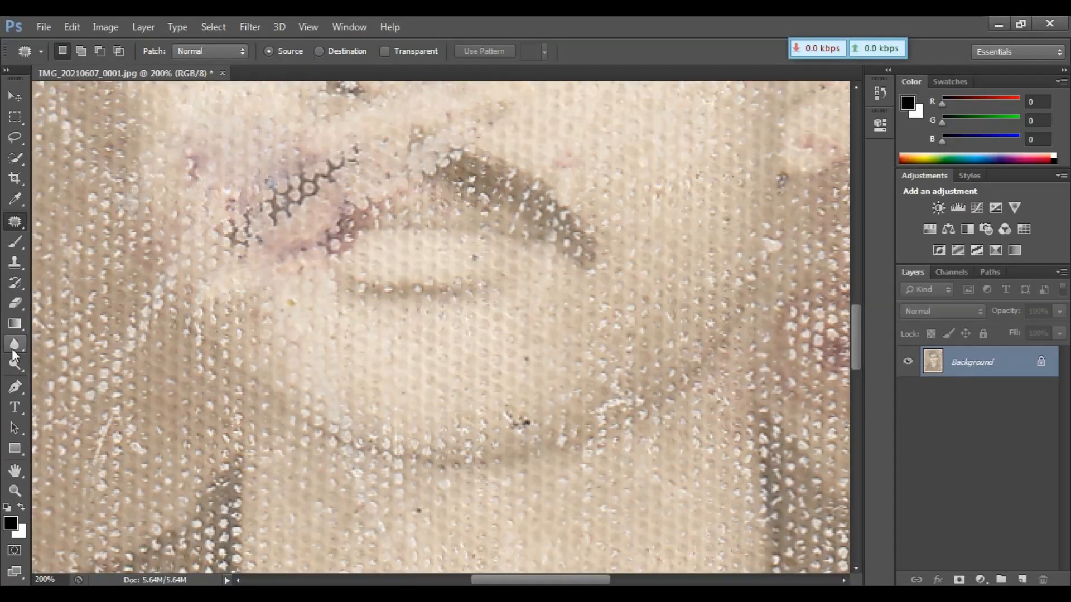
{"action": "left_click", "coordinate": [17, 348]}
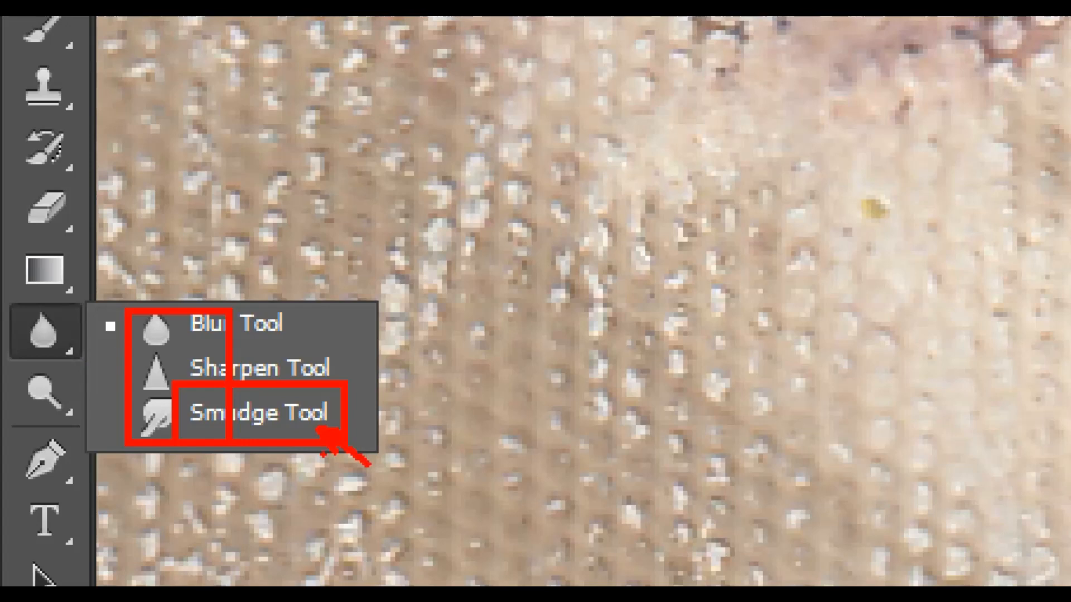
{"action": "key", "text": "Escape"}
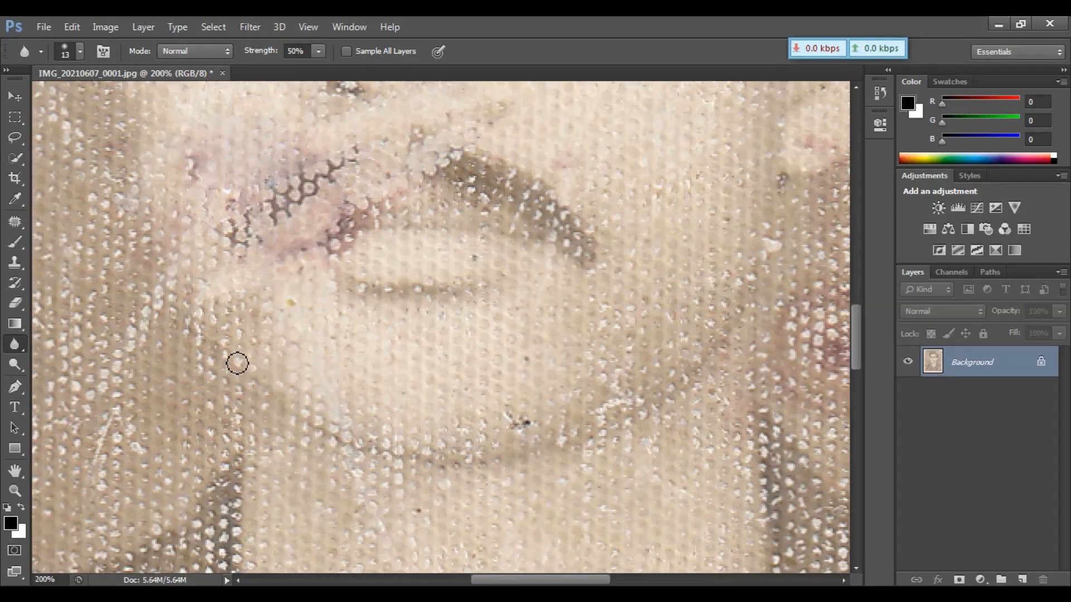
{"action": "key", "text": "ctrl+plus"}
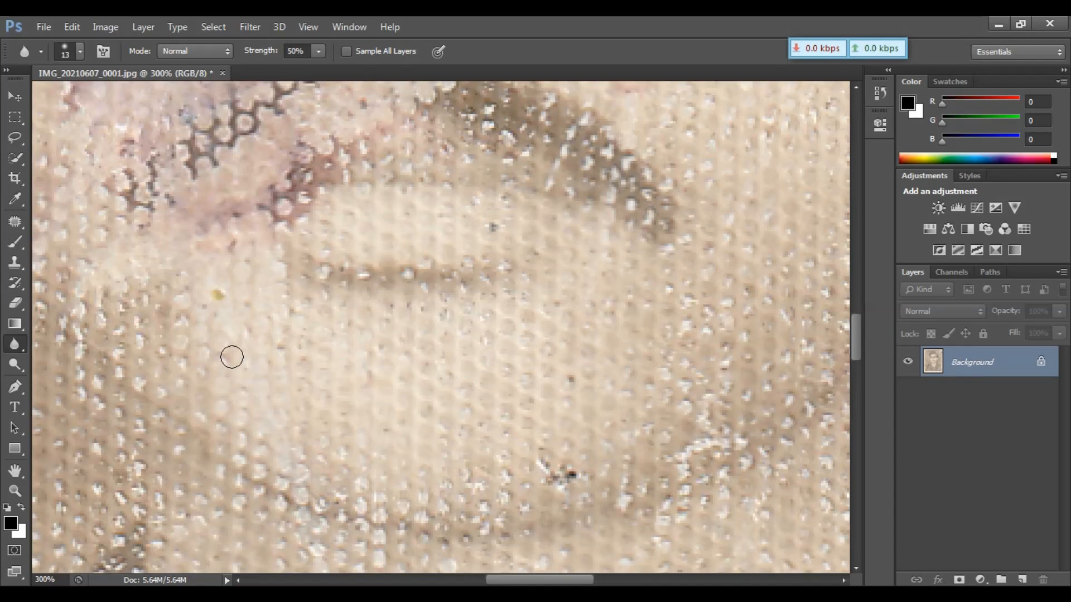
{"action": "key", "text": "shift+r"}
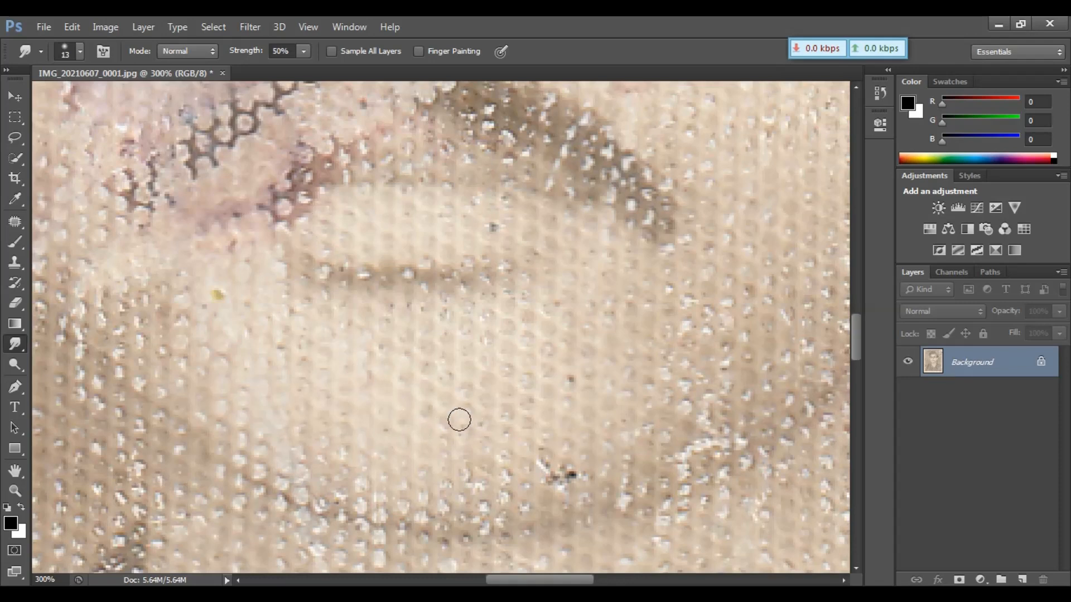
{"action": "mouse_move", "coordinate": [430, 412]}
{"action": "left_mouse_down"}
{"action": "mouse_move", "coordinate": [487, 400]}
{"action": "mouse_move", "coordinate": [414, 414]}
{"action": "mouse_move", "coordinate": [486, 385]}
{"action": "mouse_move", "coordinate": [446, 397]}
{"action": "mouse_move", "coordinate": [479, 380]}
{"action": "mouse_move", "coordinate": [431, 387]}
{"action": "mouse_move", "coordinate": [461, 386]}
{"action": "mouse_move", "coordinate": [464, 376]}
{"action": "mouse_move", "coordinate": [493, 372]}
{"action": "mouse_move", "coordinate": [464, 386]}
{"action": "mouse_move", "coordinate": [529, 381]}
{"action": "mouse_move", "coordinate": [468, 398]}
{"action": "mouse_move", "coordinate": [505, 406]}
{"action": "mouse_move", "coordinate": [457, 414]}
{"action": "mouse_move", "coordinate": [508, 413]}
{"action": "mouse_move", "coordinate": [457, 431]}
{"action": "mouse_move", "coordinate": [437, 413]}
{"action": "left_mouse_up"}
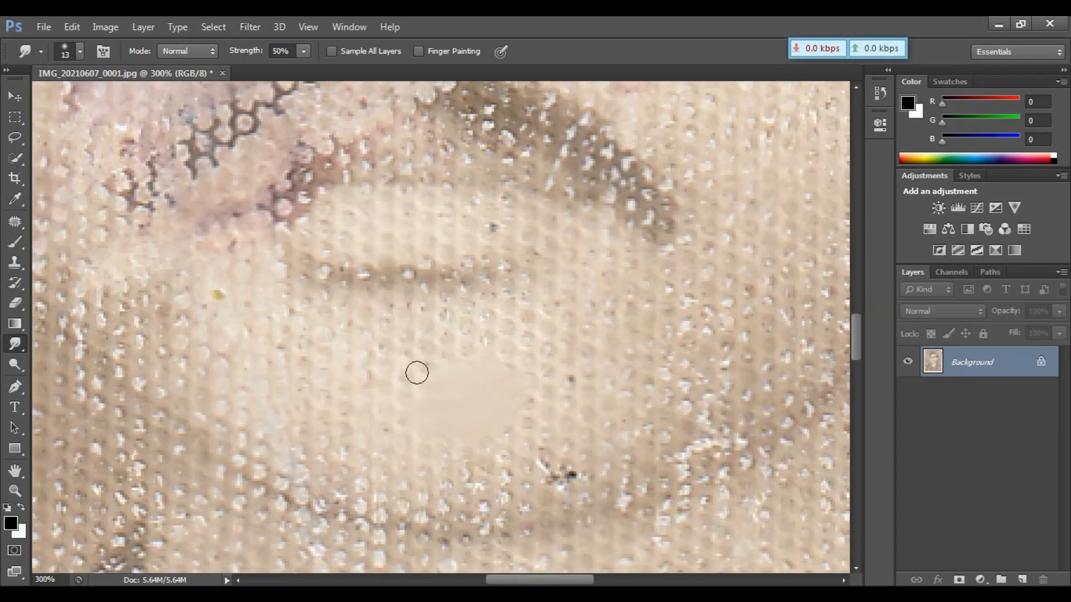
{"action": "mouse_move", "coordinate": [417, 372]}
{"action": "left_mouse_down"}
{"action": "mouse_move", "coordinate": [527, 368]}
{"action": "mouse_move", "coordinate": [511, 366]}
{"action": "mouse_move", "coordinate": [546, 346]}
{"action": "mouse_move", "coordinate": [482, 349]}
{"action": "mouse_move", "coordinate": [521, 344]}
{"action": "left_mouse_up"}
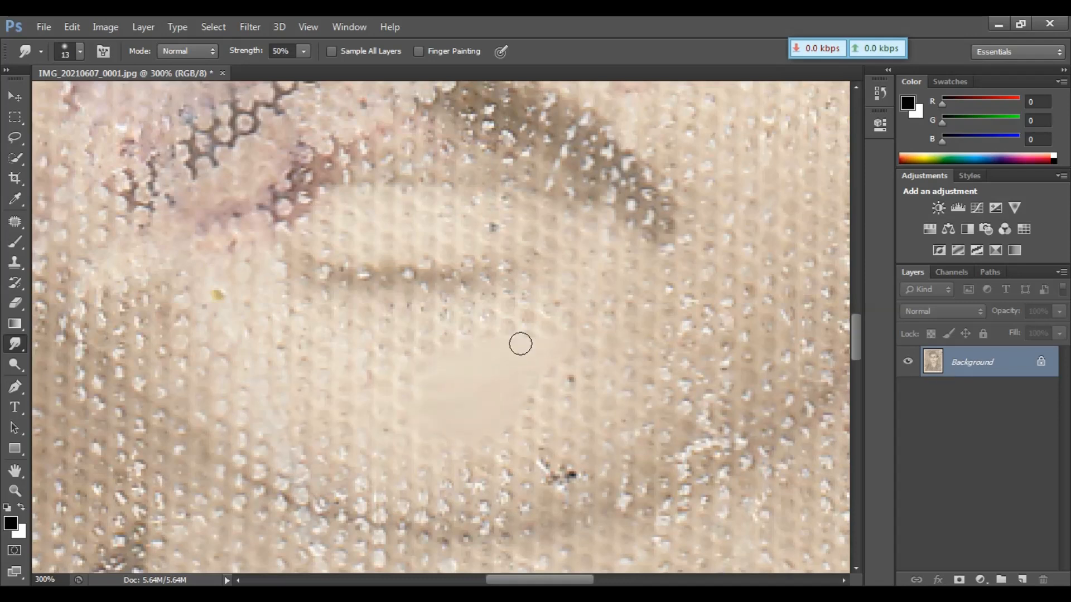
Step: Blend the line beneath the lower lip and extend the chin smoothing outward with a size 25 smudge brush
{"action": "mouse_move", "coordinate": [444, 287]}
{"action": "left_mouse_down"}
{"action": "mouse_move", "coordinate": [398, 279]}
{"action": "mouse_move", "coordinate": [444, 280]}
{"action": "left_mouse_up"}
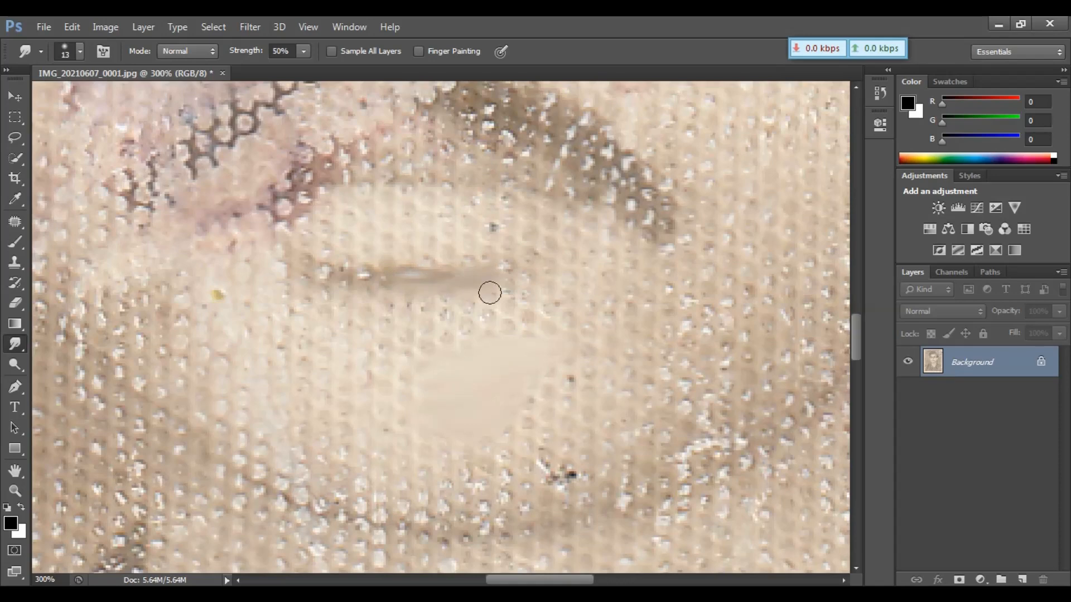
{"action": "left_click_drag", "start_coordinate": [521, 266], "coordinate": [608, 383]}
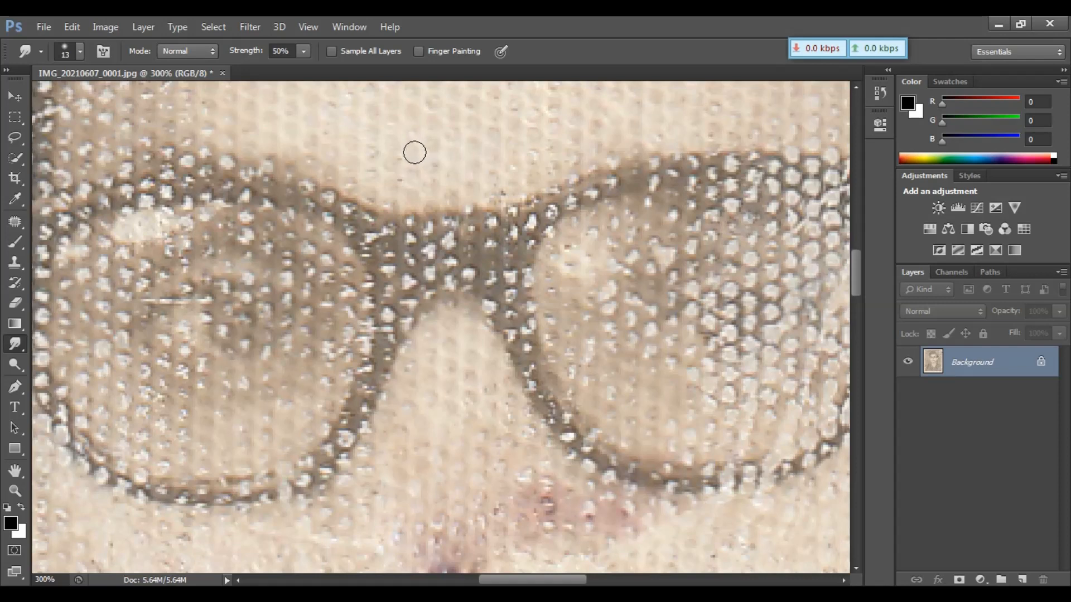
{"action": "key", "text": "bracketleft"}
{"action": "key", "text": "bracketleft"}
{"action": "key", "text": "bracketleft"}
{"action": "key", "text": "bracketleft"}
{"action": "key", "text": "bracketleft"}
{"action": "key", "text": "bracketleft"}
{"action": "key", "text": "bracketleft"}
{"action": "mouse_move", "coordinate": [194, 323]}
{"action": "left_mouse_down"}
{"action": "mouse_move", "coordinate": [200, 346]}
{"action": "mouse_move", "coordinate": [187, 333]}
{"action": "mouse_move", "coordinate": [202, 336]}
{"action": "mouse_move", "coordinate": [181, 331]}
{"action": "mouse_move", "coordinate": [192, 326]}
{"action": "mouse_move", "coordinate": [174, 328]}
{"action": "mouse_move", "coordinate": [182, 318]}
{"action": "mouse_move", "coordinate": [164, 328]}
{"action": "mouse_move", "coordinate": [182, 318]}
{"action": "mouse_move", "coordinate": [193, 329]}
{"action": "left_mouse_up"}
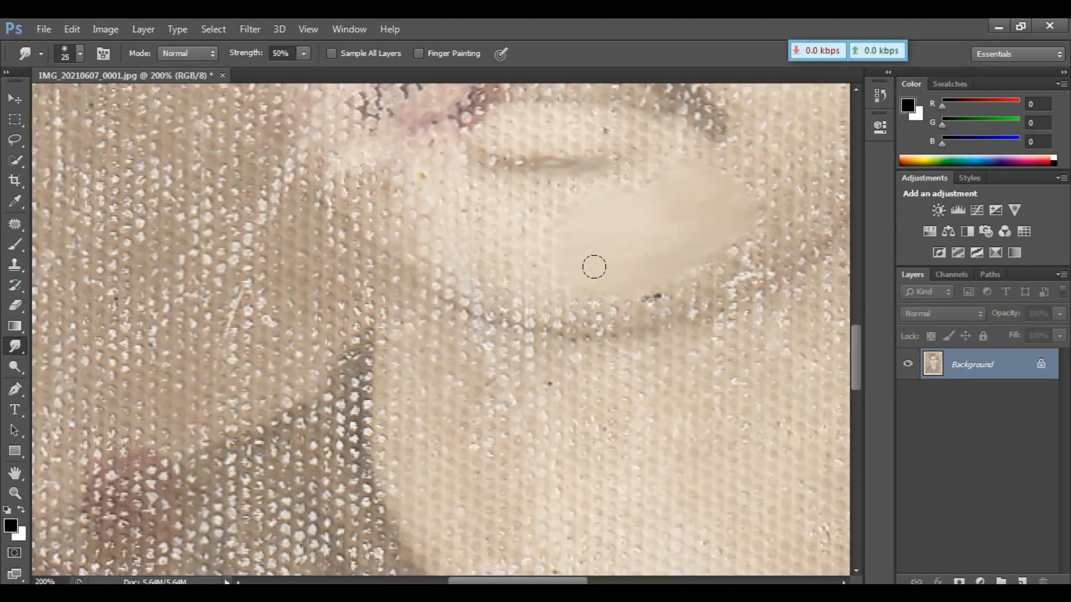
Step: Smudge the cheek beside the mustache smooth, from the chin up to the glasses
{"action": "key", "text": "s"}
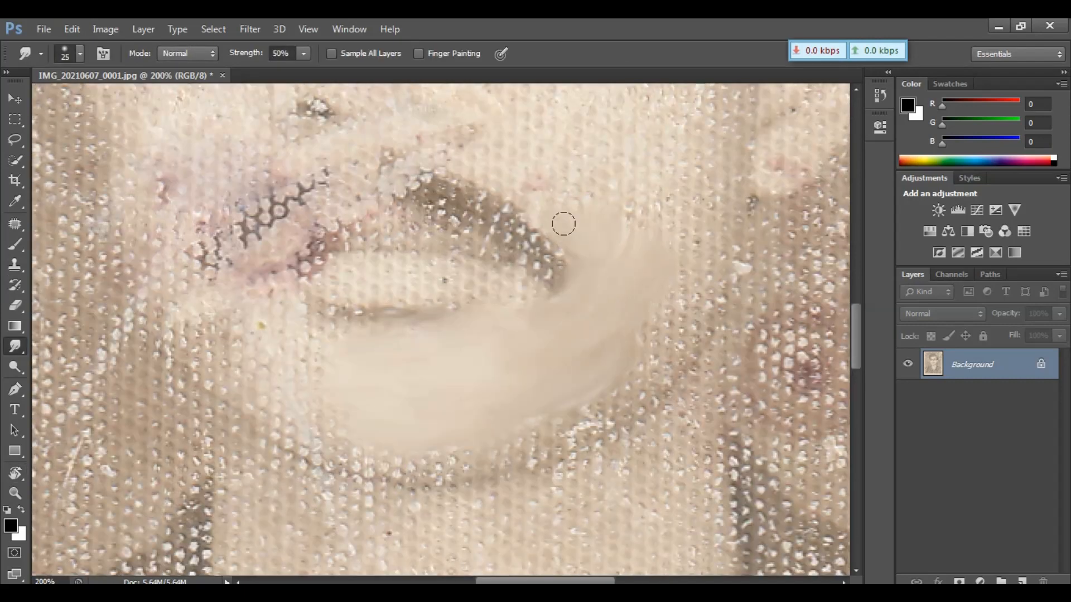
{"action": "mouse_move", "coordinate": [563, 222]}
{"action": "left_mouse_down"}
{"action": "mouse_move", "coordinate": [652, 278]}
{"action": "mouse_move", "coordinate": [656, 315]}
{"action": "mouse_move", "coordinate": [570, 410]}
{"action": "left_mouse_up"}
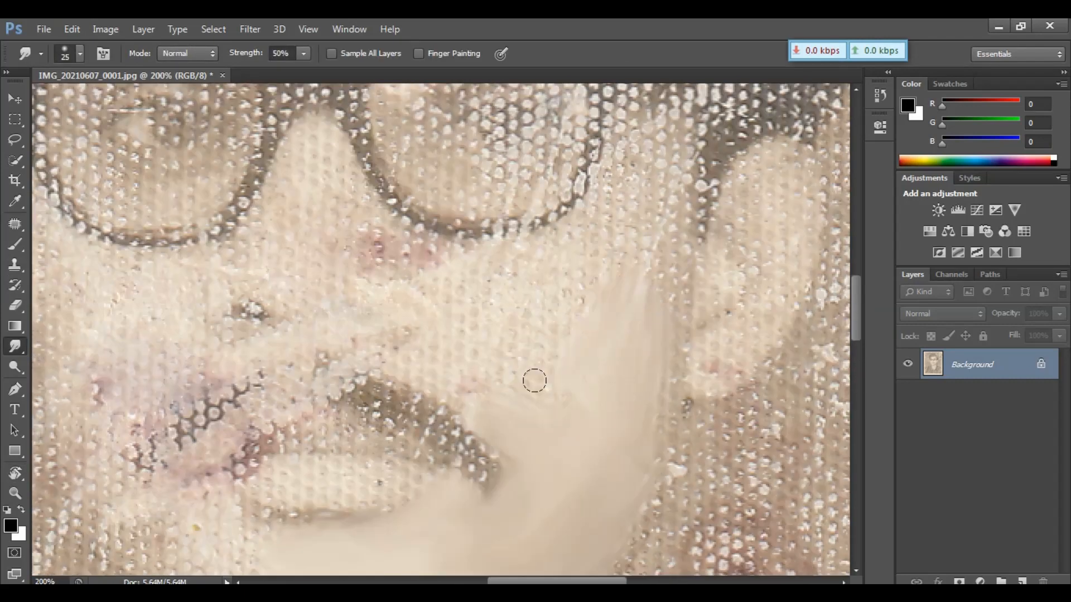
{"action": "mouse_move", "coordinate": [534, 380]}
{"action": "left_mouse_down"}
{"action": "mouse_move", "coordinate": [649, 337]}
{"action": "mouse_move", "coordinate": [579, 344]}
{"action": "mouse_move", "coordinate": [594, 239]}
{"action": "mouse_move", "coordinate": [472, 378]}
{"action": "mouse_move", "coordinate": [498, 360]}
{"action": "mouse_move", "coordinate": [427, 294]}
{"action": "mouse_move", "coordinate": [391, 335]}
{"action": "mouse_move", "coordinate": [490, 411]}
{"action": "mouse_move", "coordinate": [509, 452]}
{"action": "left_mouse_up"}
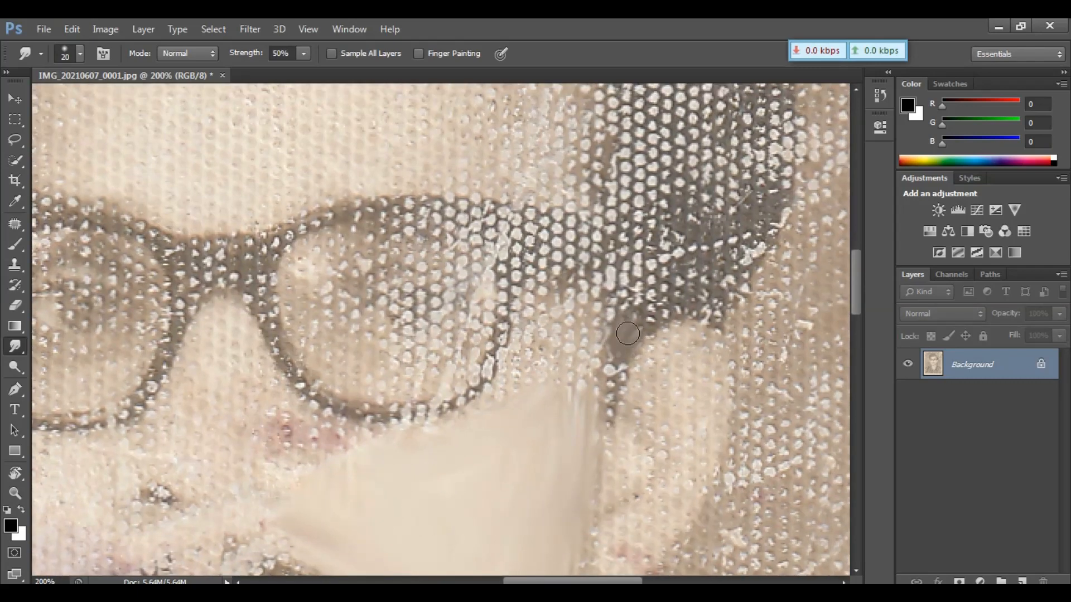
Step: Smooth the ear and adjoining hair edge with a size 20 smudge brush, and tone the ear's inner folds at 50% exposure
{"action": "mouse_move", "coordinate": [621, 329]}
{"action": "left_mouse_down"}
{"action": "mouse_move", "coordinate": [608, 417]}
{"action": "mouse_move", "coordinate": [644, 311]}
{"action": "mouse_move", "coordinate": [656, 352]}
{"action": "mouse_move", "coordinate": [667, 342]}
{"action": "mouse_move", "coordinate": [731, 386]}
{"action": "mouse_move", "coordinate": [700, 486]}
{"action": "left_mouse_up"}
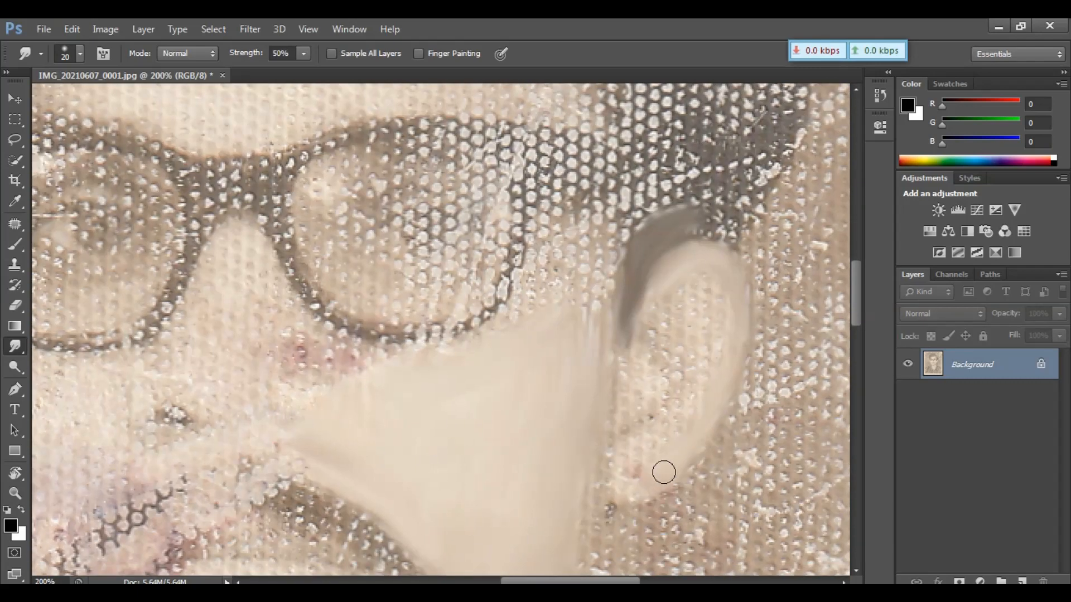
{"action": "mouse_move", "coordinate": [664, 473]}
{"action": "left_mouse_down"}
{"action": "mouse_move", "coordinate": [608, 461]}
{"action": "mouse_move", "coordinate": [612, 353]}
{"action": "left_mouse_up"}
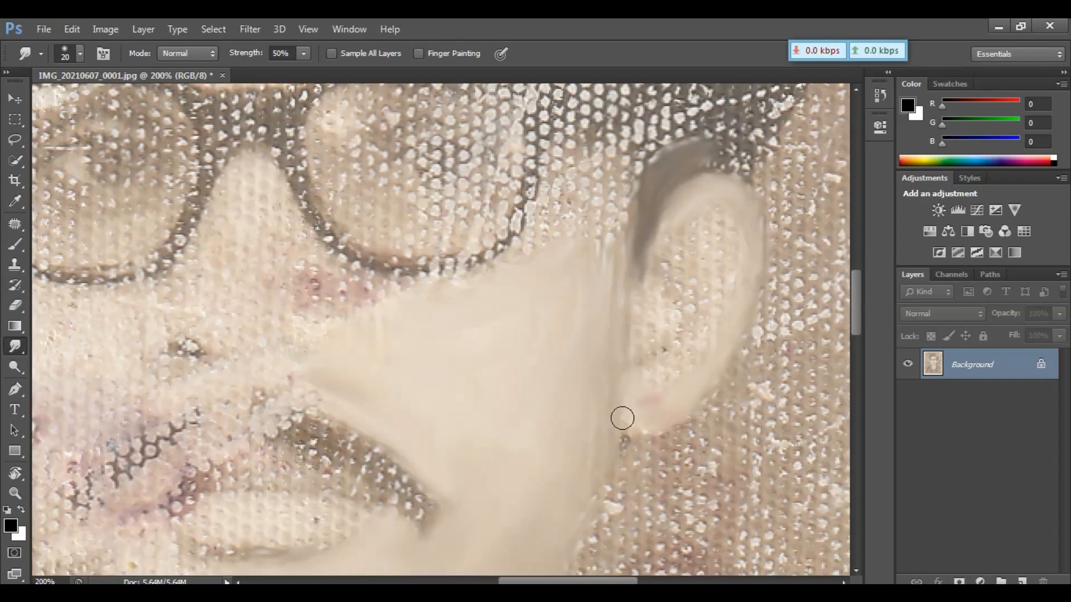
{"action": "mouse_move", "coordinate": [622, 418]}
{"action": "left_mouse_down"}
{"action": "mouse_move", "coordinate": [644, 383]}
{"action": "mouse_move", "coordinate": [651, 411]}
{"action": "mouse_move", "coordinate": [718, 326]}
{"action": "mouse_move", "coordinate": [668, 276]}
{"action": "mouse_move", "coordinate": [644, 357]}
{"action": "mouse_move", "coordinate": [657, 298]}
{"action": "mouse_move", "coordinate": [639, 267]}
{"action": "mouse_move", "coordinate": [685, 231]}
{"action": "mouse_move", "coordinate": [723, 278]}
{"action": "mouse_move", "coordinate": [706, 298]}
{"action": "left_mouse_up"}
{"action": "key", "text": "o"}
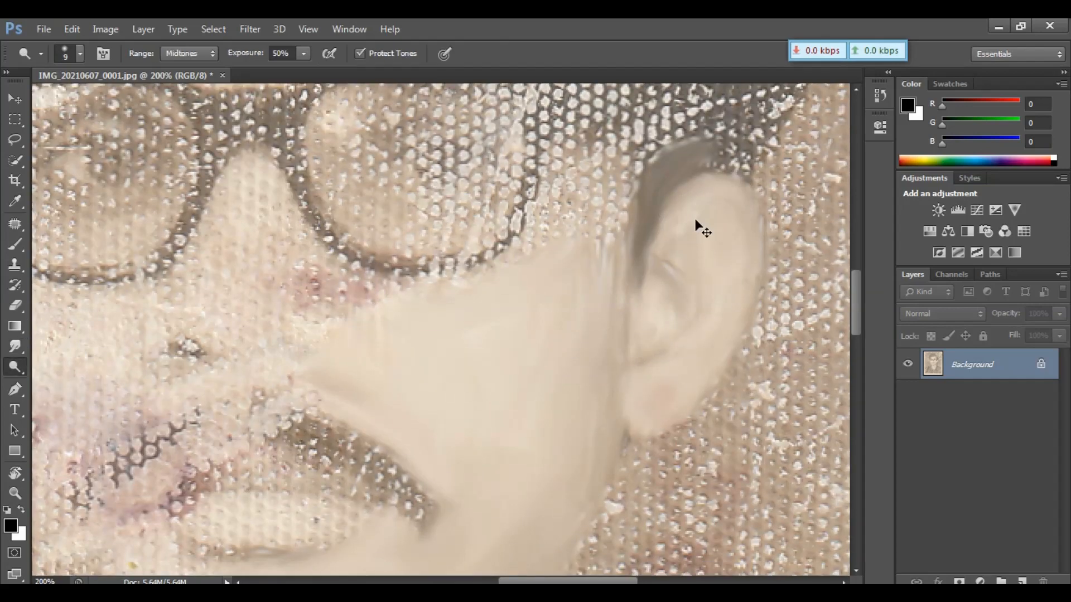
{"action": "mouse_move", "coordinate": [673, 226]}
{"action": "left_mouse_down"}
{"action": "mouse_move", "coordinate": [748, 235]}
{"action": "mouse_move", "coordinate": [685, 229]}
{"action": "mouse_move", "coordinate": [684, 313]}
{"action": "mouse_move", "coordinate": [720, 277]}
{"action": "mouse_move", "coordinate": [760, 198]}
{"action": "mouse_move", "coordinate": [760, 302]}
{"action": "mouse_move", "coordinate": [705, 417]}
{"action": "left_mouse_up"}
Step: Smudge the remaining texture below the glasses, on the lips and along the damaged side of the chin
{"action": "scroll", "coordinate": [686, 396], "scroll_direction": "up", "scroll_amount": 5}
{"action": "key", "text": "r"}
{"action": "mouse_move", "coordinate": [669, 278]}
{"action": "left_mouse_down"}
{"action": "mouse_move", "coordinate": [703, 324]}
{"action": "mouse_move", "coordinate": [612, 362]}
{"action": "mouse_move", "coordinate": [561, 409]}
{"action": "mouse_move", "coordinate": [538, 359]}
{"action": "mouse_move", "coordinate": [605, 301]}
{"action": "left_mouse_up"}
{"action": "mouse_move", "coordinate": [430, 461]}
{"action": "left_mouse_down"}
{"action": "mouse_move", "coordinate": [507, 339]}
{"action": "mouse_move", "coordinate": [368, 307]}
{"action": "mouse_move", "coordinate": [361, 337]}
{"action": "mouse_move", "coordinate": [290, 203]}
{"action": "left_mouse_up"}
{"action": "mouse_move", "coordinate": [258, 320]}
{"action": "left_mouse_down"}
{"action": "mouse_move", "coordinate": [388, 351]}
{"action": "mouse_move", "coordinate": [380, 333]}
{"action": "mouse_move", "coordinate": [449, 334]}
{"action": "mouse_move", "coordinate": [444, 352]}
{"action": "mouse_move", "coordinate": [546, 299]}
{"action": "mouse_move", "coordinate": [455, 378]}
{"action": "mouse_move", "coordinate": [541, 319]}
{"action": "mouse_move", "coordinate": [502, 349]}
{"action": "mouse_move", "coordinate": [562, 335]}
{"action": "mouse_move", "coordinate": [458, 359]}
{"action": "mouse_move", "coordinate": [408, 339]}
{"action": "mouse_move", "coordinate": [436, 316]}
{"action": "mouse_move", "coordinate": [503, 310]}
{"action": "mouse_move", "coordinate": [433, 304]}
{"action": "mouse_move", "coordinate": [537, 288]}
{"action": "mouse_move", "coordinate": [505, 292]}
{"action": "mouse_move", "coordinate": [491, 262]}
{"action": "mouse_move", "coordinate": [526, 297]}
{"action": "mouse_move", "coordinate": [494, 287]}
{"action": "mouse_move", "coordinate": [385, 305]}
{"action": "left_mouse_up"}
Step: Retouch the damaged corner of the lips with the Clone Stamp at size 21 and 100% opacity, undoing the first stroke
{"action": "scroll", "coordinate": [446, 362], "scroll_direction": "down", "scroll_amount": 5}
{"action": "key", "text": "s"}
{"action": "left_click", "coordinate": [450, 266], "text": "alt"}
{"action": "left_click_drag", "start_coordinate": [430, 270], "coordinate": [415, 275]}
{"action": "key", "text": "ctrl+z"}
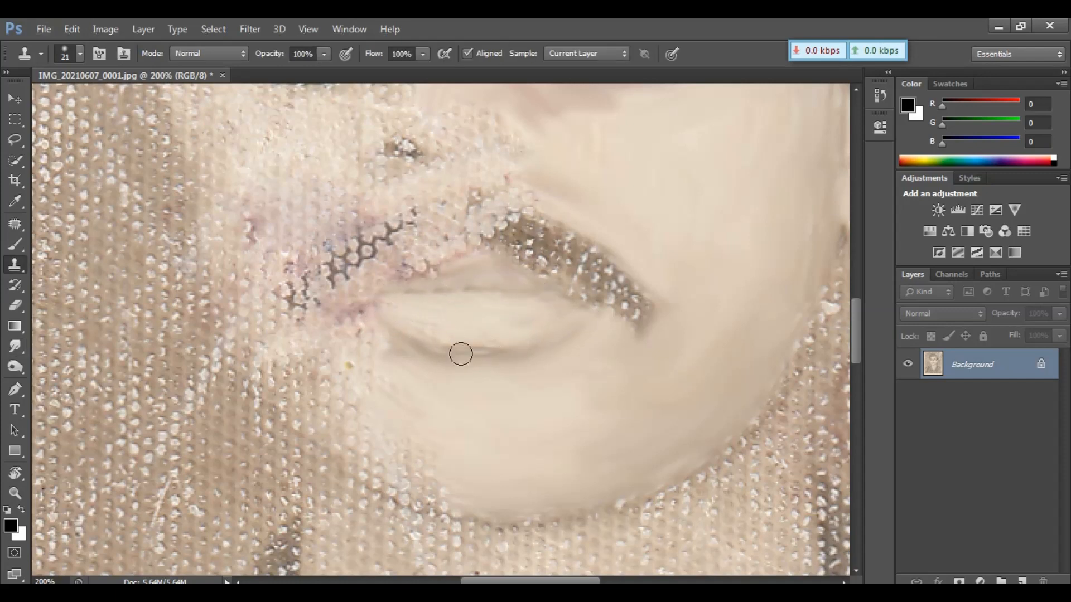
{"action": "left_click_drag", "start_coordinate": [372, 310], "coordinate": [358, 307]}
Step: Smudge the chin's lower edge, the lower lip outline and the intact half of the mustache with a size 20 brush
{"action": "left_click", "coordinate": [23, 344]}
{"action": "mouse_move", "coordinate": [509, 427]}
{"action": "left_mouse_down"}
{"action": "mouse_move", "coordinate": [586, 379]}
{"action": "mouse_move", "coordinate": [491, 452]}
{"action": "left_mouse_up"}
{"action": "mouse_move", "coordinate": [466, 343]}
{"action": "left_mouse_down"}
{"action": "mouse_move", "coordinate": [489, 312]}
{"action": "mouse_move", "coordinate": [492, 267]}
{"action": "mouse_move", "coordinate": [536, 313]}
{"action": "left_mouse_up"}
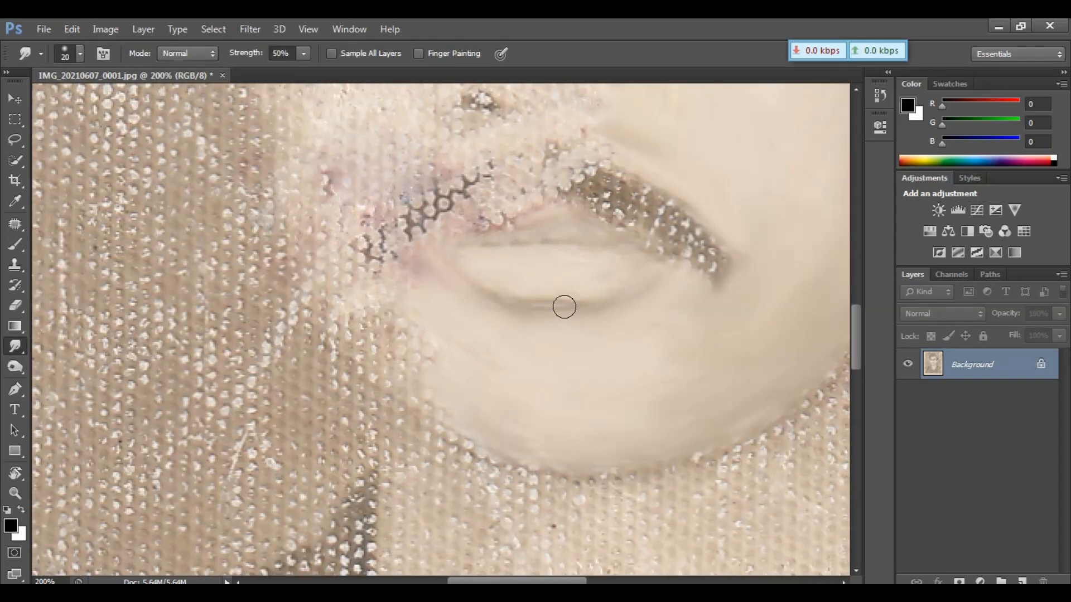
{"action": "mouse_move", "coordinate": [628, 225]}
{"action": "left_mouse_down"}
{"action": "mouse_move", "coordinate": [619, 200]}
{"action": "mouse_move", "coordinate": [633, 210]}
{"action": "mouse_move", "coordinate": [658, 195]}
{"action": "mouse_move", "coordinate": [673, 252]}
{"action": "mouse_move", "coordinate": [696, 240]}
{"action": "left_mouse_up"}
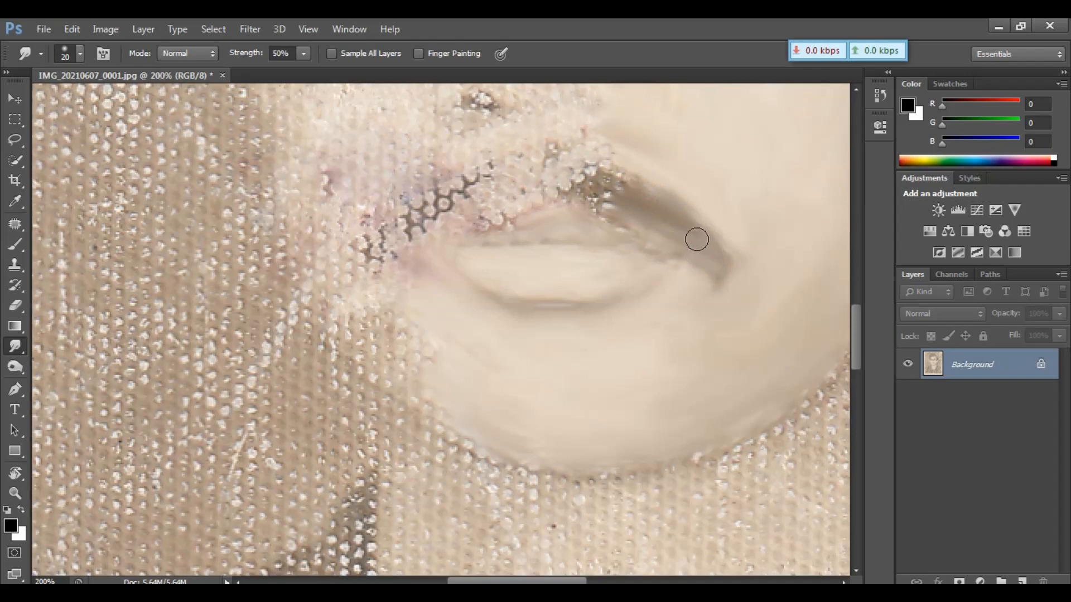
Step: Clone sampled skin over the rough lower edge of the mustache above the lip corner
{"action": "key", "text": "s"}
{"action": "left_click", "coordinate": [629, 246], "text": "alt"}
{"action": "left_click", "coordinate": [663, 255]}
{"action": "left_click", "coordinate": [655, 268], "text": "alt"}
{"action": "left_click", "coordinate": [633, 243]}
Step: Smudge the mustache's inner end and the jaw beside the damaged mouth corner into smooth tones
{"action": "left_click", "coordinate": [15, 347]}
{"action": "mouse_move", "coordinate": [598, 193]}
{"action": "left_mouse_down"}
{"action": "mouse_move", "coordinate": [625, 200]}
{"action": "mouse_move", "coordinate": [614, 208]}
{"action": "mouse_move", "coordinate": [592, 175]}
{"action": "left_mouse_up"}
{"action": "mouse_move", "coordinate": [437, 342]}
{"action": "left_mouse_down"}
{"action": "mouse_move", "coordinate": [461, 205]}
{"action": "mouse_move", "coordinate": [422, 186]}
{"action": "left_mouse_up"}
{"action": "mouse_move", "coordinate": [420, 144]}
{"action": "left_mouse_down"}
{"action": "mouse_move", "coordinate": [497, 253]}
{"action": "mouse_move", "coordinate": [456, 310]}
{"action": "left_mouse_up"}
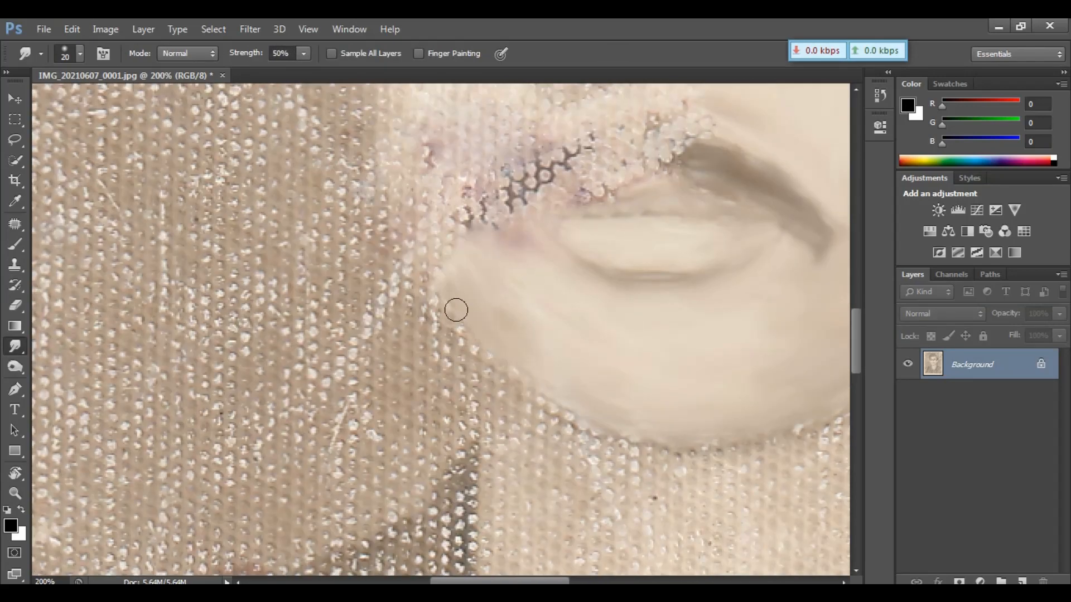
Step: Smooth the textured skin of the neck below the chin with a size 30 smudge brush
{"action": "key", "text": "ctrl+minus"}
{"action": "key", "text": "ctrl+minus"}
{"action": "key", "text": "ctrl+minus"}
{"action": "key", "text": "ctrl+plus"}
{"action": "key", "text": "ctrl+plus"}
{"action": "key", "text": "ctrl+plus"}
{"action": "key", "text": "ctrl+plus"}
{"action": "mouse_move", "coordinate": [673, 570]}
{"action": "left_mouse_down"}
{"action": "mouse_move", "coordinate": [638, 488]}
{"action": "mouse_move", "coordinate": [312, 278]}
{"action": "left_mouse_up"}
{"action": "key", "text": "bracketright"}
{"action": "mouse_move", "coordinate": [504, 356]}
{"action": "left_mouse_down"}
{"action": "mouse_move", "coordinate": [645, 373]}
{"action": "mouse_move", "coordinate": [444, 363]}
{"action": "left_mouse_up"}
{"action": "left_click_drag", "start_coordinate": [767, 399], "coordinate": [645, 232]}
{"action": "mouse_move", "coordinate": [613, 278]}
{"action": "left_mouse_down"}
{"action": "mouse_move", "coordinate": [287, 452]}
{"action": "mouse_move", "coordinate": [363, 546]}
{"action": "left_mouse_up"}
{"action": "mouse_move", "coordinate": [335, 268]}
{"action": "left_mouse_down"}
{"action": "mouse_move", "coordinate": [485, 441]}
{"action": "mouse_move", "coordinate": [304, 483]}
{"action": "left_mouse_up"}
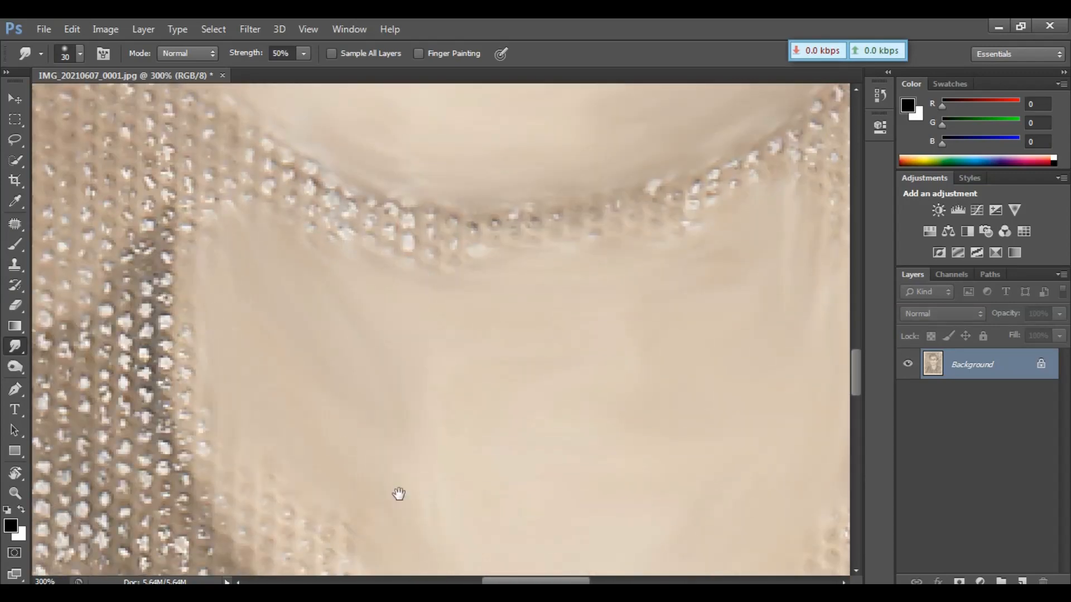
Step: Blend the neck's side edge and the jawline from under the chin toward the ear with a size 10 smudge brush
{"action": "left_click_drag", "start_coordinate": [398, 494], "coordinate": [407, 343]}
{"action": "key", "text": "bracketleft"}
{"action": "key", "text": "bracketleft"}
{"action": "mouse_move", "coordinate": [345, 502]}
{"action": "left_mouse_down"}
{"action": "mouse_move", "coordinate": [206, 234]}
{"action": "mouse_move", "coordinate": [245, 415]}
{"action": "left_mouse_up"}
{"action": "mouse_move", "coordinate": [267, 178]}
{"action": "left_mouse_down"}
{"action": "mouse_move", "coordinate": [334, 220]}
{"action": "mouse_move", "coordinate": [451, 251]}
{"action": "mouse_move", "coordinate": [344, 207]}
{"action": "mouse_move", "coordinate": [628, 255]}
{"action": "mouse_move", "coordinate": [645, 229]}
{"action": "left_mouse_up"}
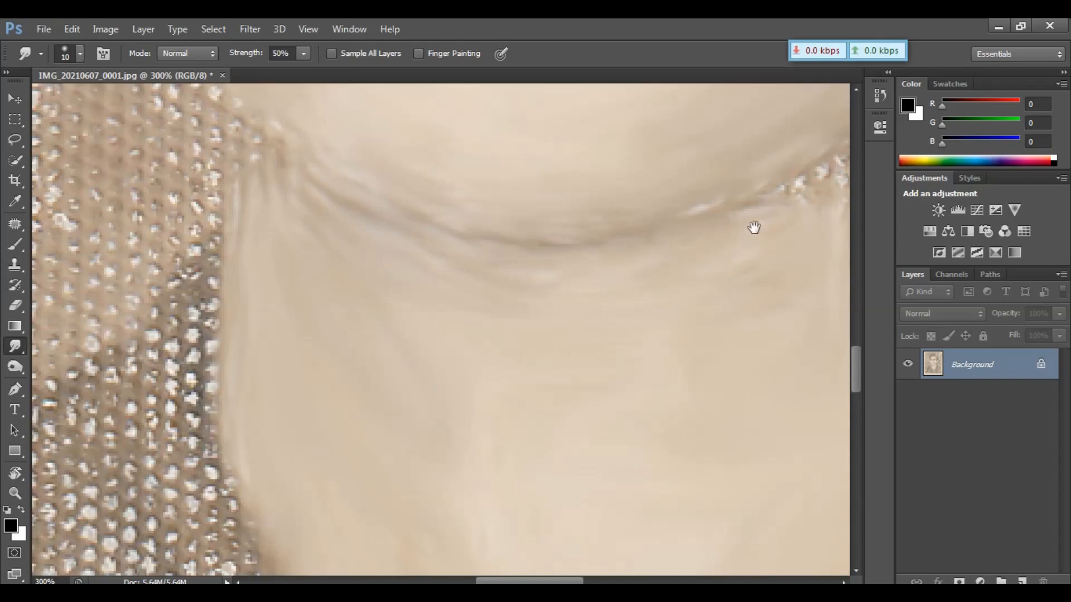
{"action": "mouse_move", "coordinate": [753, 227]}
{"action": "left_mouse_down"}
{"action": "mouse_move", "coordinate": [705, 292]}
{"action": "mouse_move", "coordinate": [688, 256]}
{"action": "left_mouse_up"}
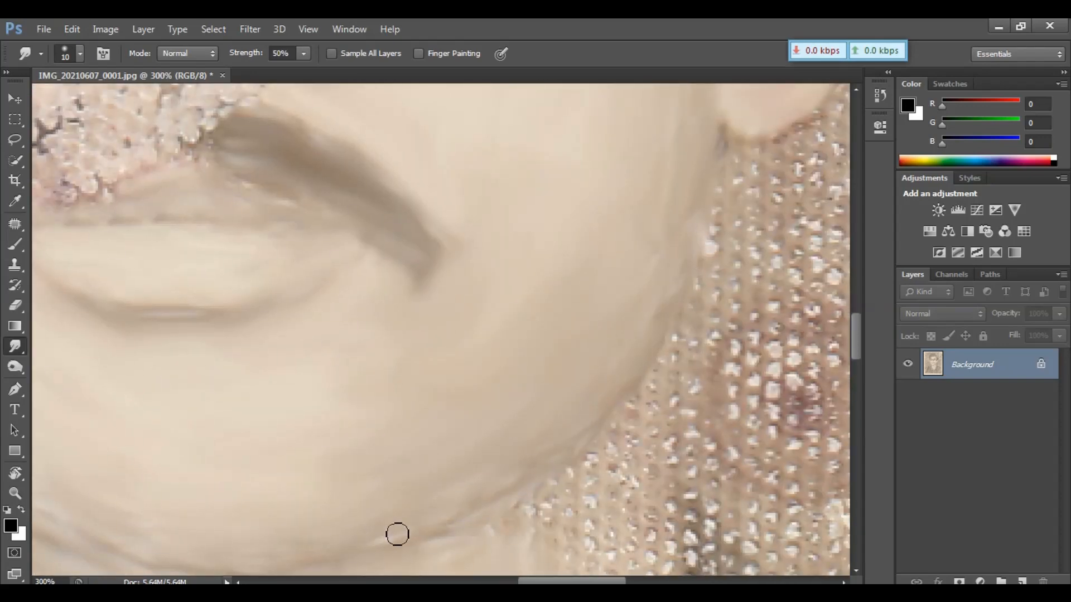
{"action": "left_click_drag", "start_coordinate": [582, 484], "coordinate": [558, 405]}
{"action": "mouse_move", "coordinate": [586, 446]}
{"action": "left_mouse_down"}
{"action": "mouse_move", "coordinate": [573, 420]}
{"action": "mouse_move", "coordinate": [509, 382]}
{"action": "left_mouse_up"}
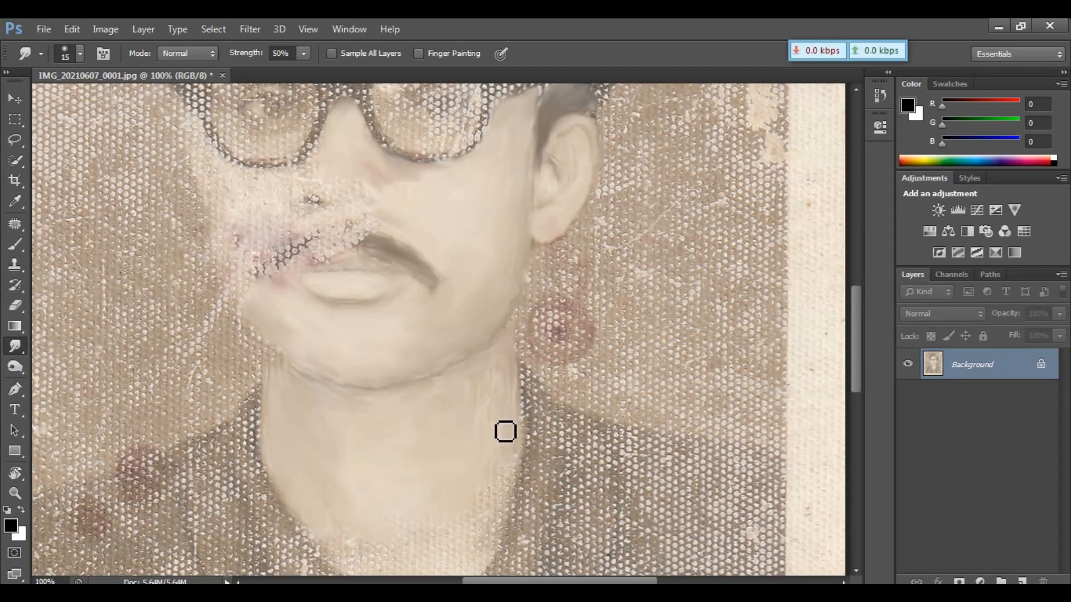
Step: Enlarge the smudge brush to 30 and smooth the chin's underside and the neck toward the shirt collar
{"action": "key", "text": "bracketright"}
{"action": "key", "text": "bracketright"}
{"action": "key", "text": "bracketright"}
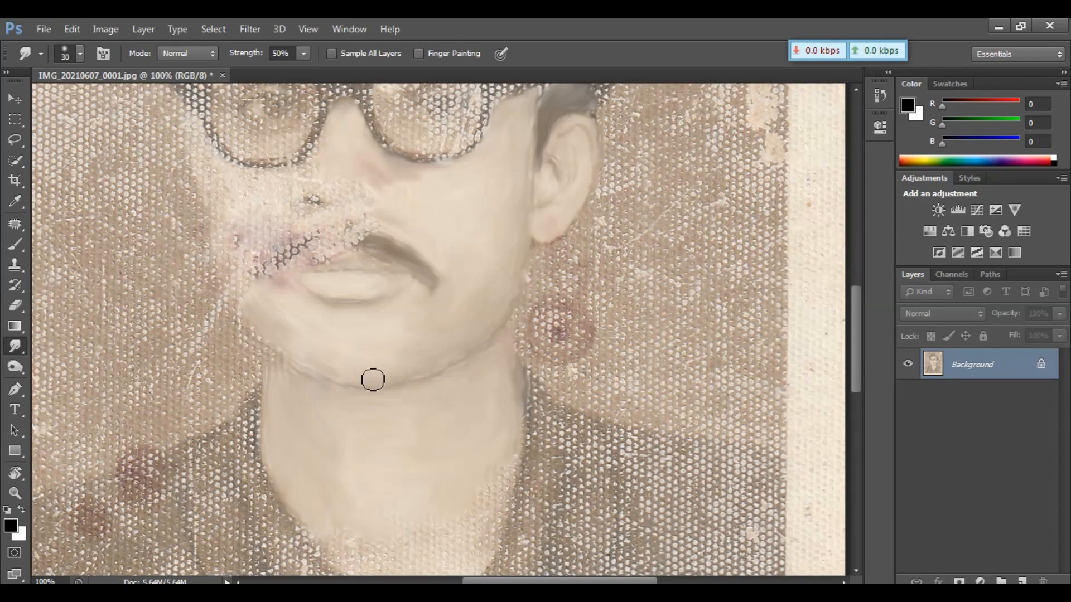
{"action": "mouse_move", "coordinate": [374, 380]}
{"action": "left_mouse_down"}
{"action": "mouse_move", "coordinate": [447, 369]}
{"action": "mouse_move", "coordinate": [489, 345]}
{"action": "mouse_move", "coordinate": [382, 366]}
{"action": "mouse_move", "coordinate": [293, 346]}
{"action": "mouse_move", "coordinate": [348, 384]}
{"action": "mouse_move", "coordinate": [278, 359]}
{"action": "mouse_move", "coordinate": [281, 379]}
{"action": "mouse_move", "coordinate": [435, 512]}
{"action": "left_mouse_up"}
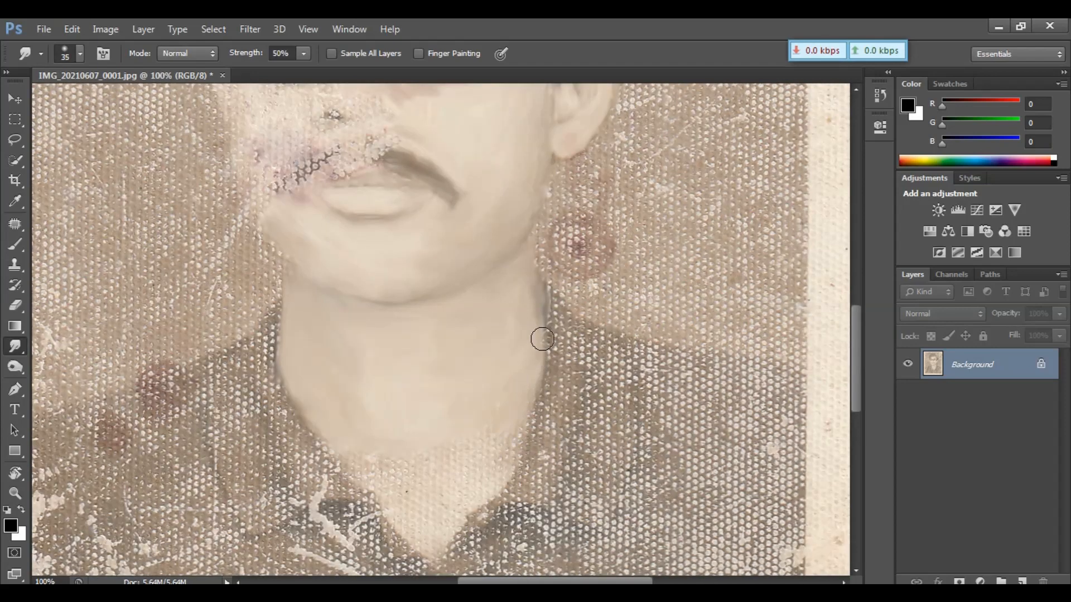
Step: Smooth the textured skin of the open collar below the neck with a size 35 smudge brush
{"action": "left_click_drag", "start_coordinate": [432, 473], "coordinate": [452, 488]}
{"action": "left_click_drag", "start_coordinate": [528, 424], "coordinate": [491, 457]}
{"action": "left_click_drag", "start_coordinate": [434, 553], "coordinate": [463, 526]}
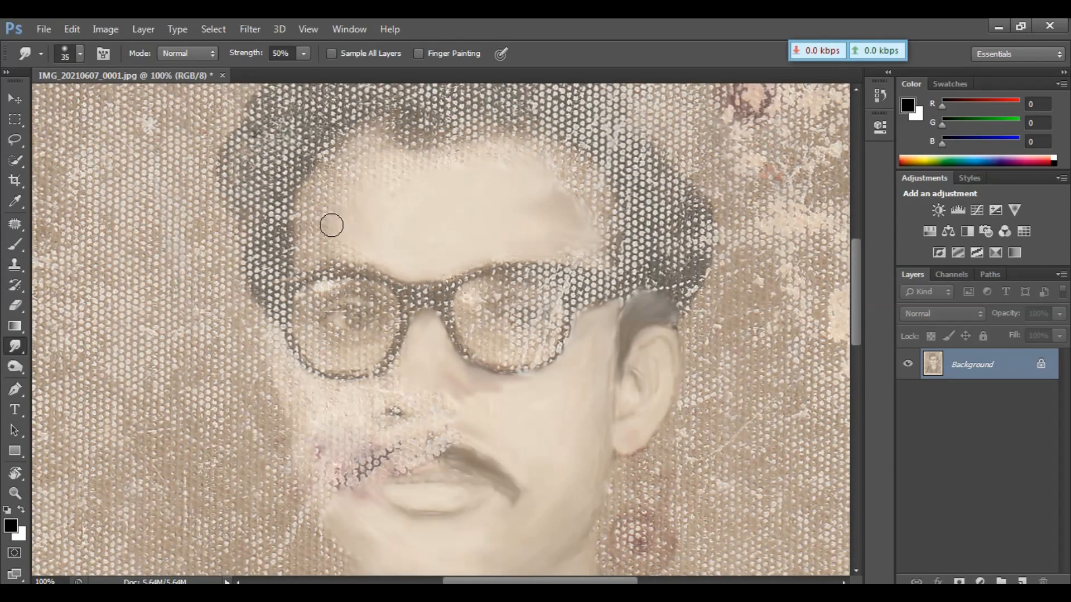
Step: Smooth the forehead's edges up to the hairline and the far-side cheek below the glasses with a size 35 smudge brush
{"action": "mouse_move", "coordinate": [331, 226]}
{"action": "left_mouse_down"}
{"action": "mouse_move", "coordinate": [544, 148]}
{"action": "mouse_move", "coordinate": [566, 182]}
{"action": "mouse_move", "coordinate": [549, 197]}
{"action": "mouse_move", "coordinate": [610, 247]}
{"action": "mouse_move", "coordinate": [581, 247]}
{"action": "mouse_move", "coordinate": [558, 152]}
{"action": "mouse_move", "coordinate": [384, 136]}
{"action": "mouse_move", "coordinate": [374, 164]}
{"action": "mouse_move", "coordinate": [311, 235]}
{"action": "left_mouse_up"}
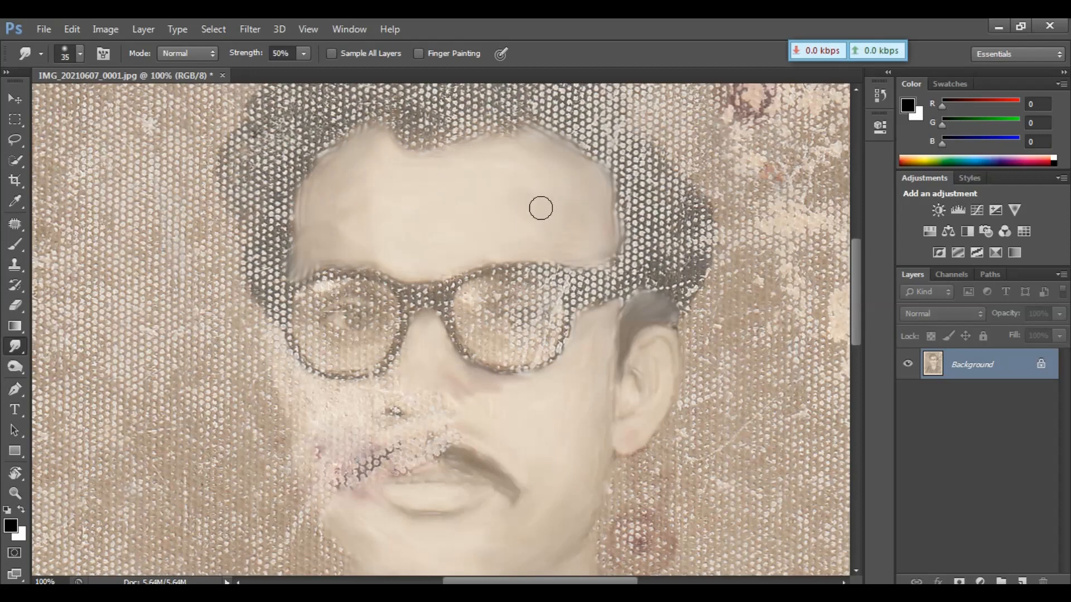
{"action": "scroll", "coordinate": [410, 310], "scroll_direction": "down", "scroll_amount": 3}
{"action": "scroll", "coordinate": [409, 310], "scroll_direction": "left", "scroll_amount": 3}
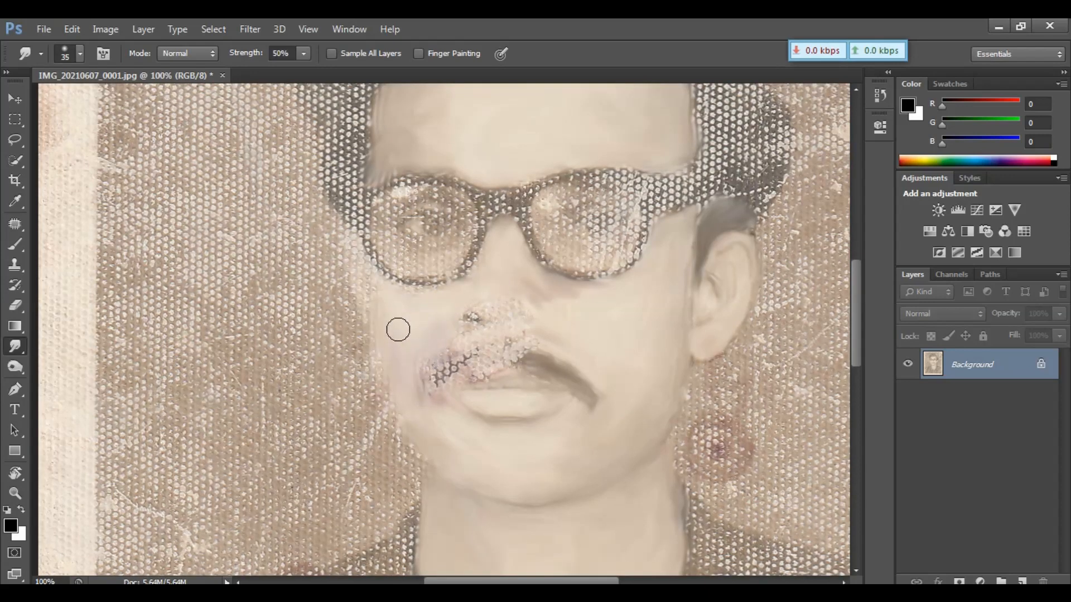
Step: Smudge the inner and lower rim of the ear-side lens into a smooth dark band with a size 8 brush
{"action": "mouse_move", "coordinate": [236, 258]}
{"action": "left_mouse_down"}
{"action": "mouse_move", "coordinate": [258, 227]}
{"action": "mouse_move", "coordinate": [309, 226]}
{"action": "mouse_move", "coordinate": [288, 239]}
{"action": "mouse_move", "coordinate": [272, 307]}
{"action": "mouse_move", "coordinate": [281, 320]}
{"action": "mouse_move", "coordinate": [244, 349]}
{"action": "mouse_move", "coordinate": [265, 317]}
{"action": "mouse_move", "coordinate": [289, 325]}
{"action": "mouse_move", "coordinate": [275, 381]}
{"action": "mouse_move", "coordinate": [267, 334]}
{"action": "mouse_move", "coordinate": [297, 366]}
{"action": "left_mouse_up"}
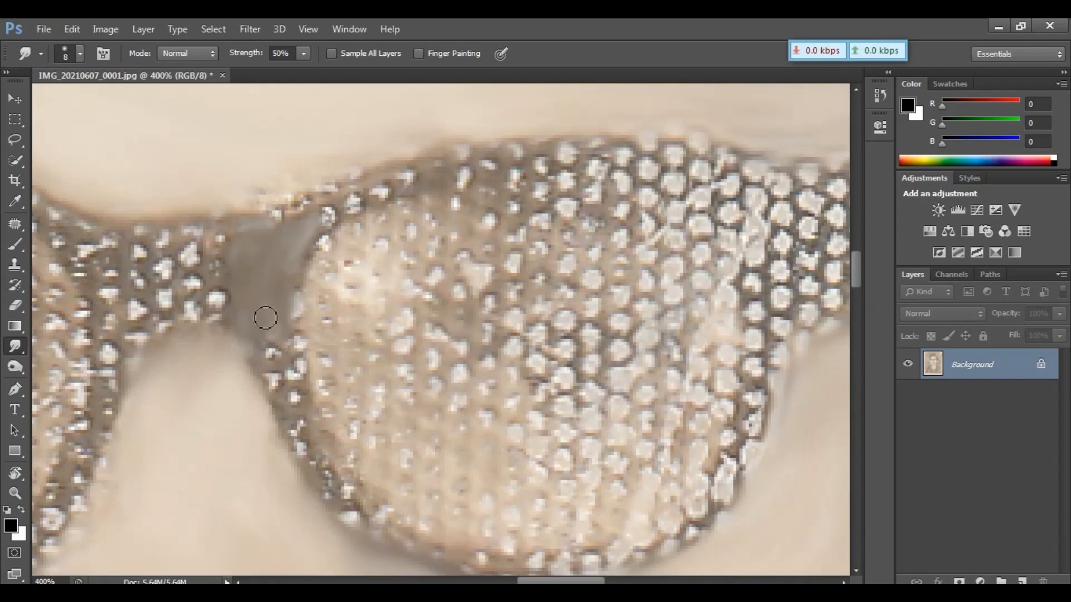
{"action": "scroll", "coordinate": [275, 379], "scroll_direction": "down", "scroll_amount": 2}
{"action": "scroll", "coordinate": [387, 464], "scroll_direction": "down", "scroll_amount": 2}
{"action": "scroll", "coordinate": [476, 456], "scroll_direction": "right", "scroll_amount": 2}
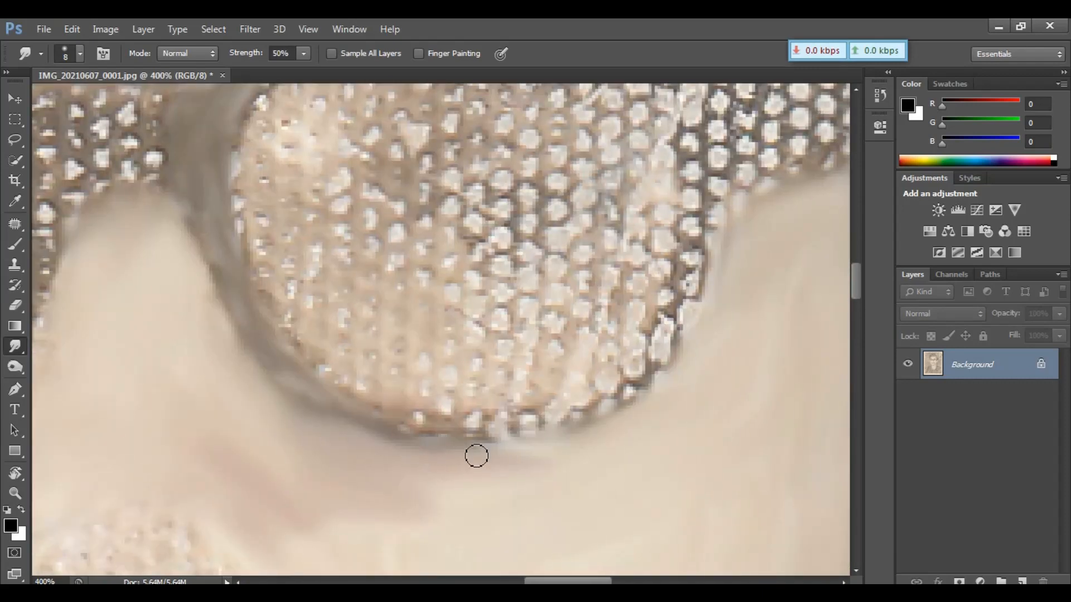
{"action": "mouse_move", "coordinate": [397, 420]}
{"action": "left_mouse_down"}
{"action": "mouse_move", "coordinate": [500, 430]}
{"action": "mouse_move", "coordinate": [445, 438]}
{"action": "mouse_move", "coordinate": [594, 415]}
{"action": "left_mouse_up"}
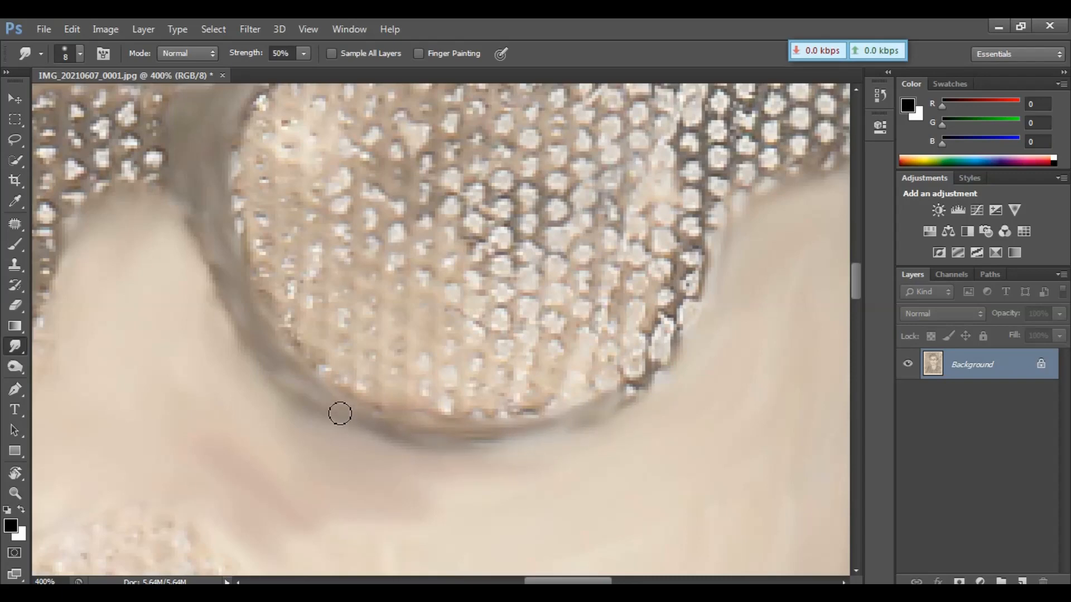
Step: Smudge the outer rim of the ear-side lens and the glasses' temple arm toward the hair with a size 8 brush
{"action": "mouse_move", "coordinate": [657, 363]}
{"action": "left_mouse_down"}
{"action": "mouse_move", "coordinate": [696, 268]}
{"action": "mouse_move", "coordinate": [671, 363]}
{"action": "mouse_move", "coordinate": [694, 342]}
{"action": "left_mouse_up"}
{"action": "scroll", "coordinate": [670, 386], "scroll_direction": "up", "scroll_amount": 4}
{"action": "mouse_move", "coordinate": [670, 386]}
{"action": "left_mouse_down"}
{"action": "mouse_move", "coordinate": [668, 304]}
{"action": "mouse_move", "coordinate": [694, 356]}
{"action": "mouse_move", "coordinate": [694, 396]}
{"action": "mouse_move", "coordinate": [714, 333]}
{"action": "mouse_move", "coordinate": [699, 294]}
{"action": "mouse_move", "coordinate": [729, 284]}
{"action": "left_mouse_up"}
{"action": "scroll", "coordinate": [703, 307], "scroll_direction": "right", "scroll_amount": 5}
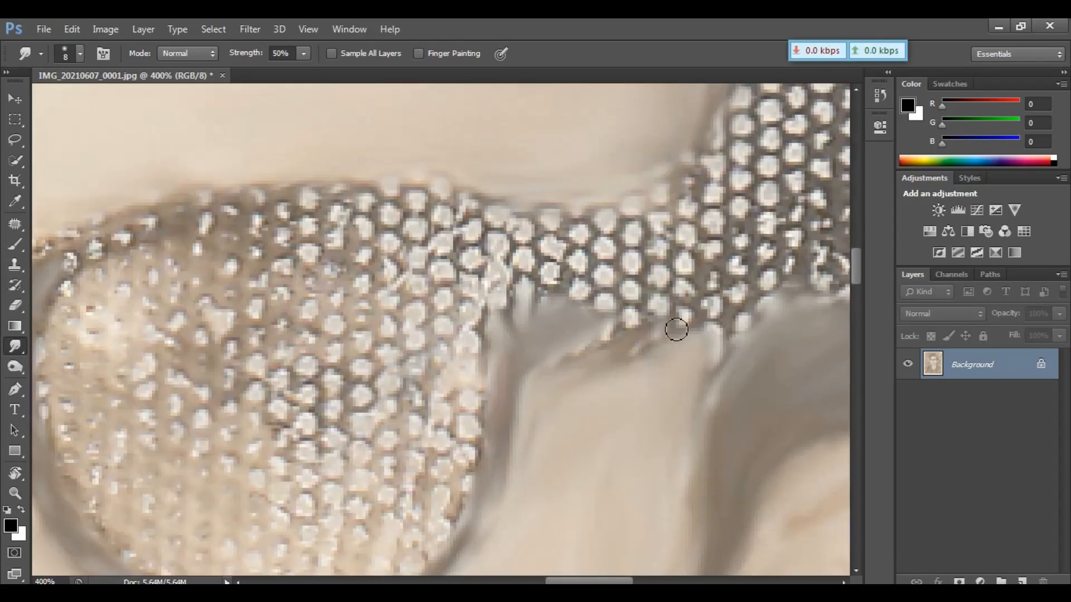
{"action": "mouse_move", "coordinate": [591, 335]}
{"action": "left_mouse_down"}
{"action": "mouse_move", "coordinate": [615, 342]}
{"action": "mouse_move", "coordinate": [672, 315]}
{"action": "mouse_move", "coordinate": [478, 288]}
{"action": "mouse_move", "coordinate": [616, 294]}
{"action": "mouse_move", "coordinate": [648, 311]}
{"action": "mouse_move", "coordinate": [635, 286]}
{"action": "mouse_move", "coordinate": [671, 306]}
{"action": "left_mouse_up"}
{"action": "scroll", "coordinate": [642, 363], "scroll_direction": "right", "scroll_amount": 3}
{"action": "scroll", "coordinate": [641, 362], "scroll_direction": "up", "scroll_amount": 1}
{"action": "left_click_drag", "start_coordinate": [626, 418], "coordinate": [692, 341]}
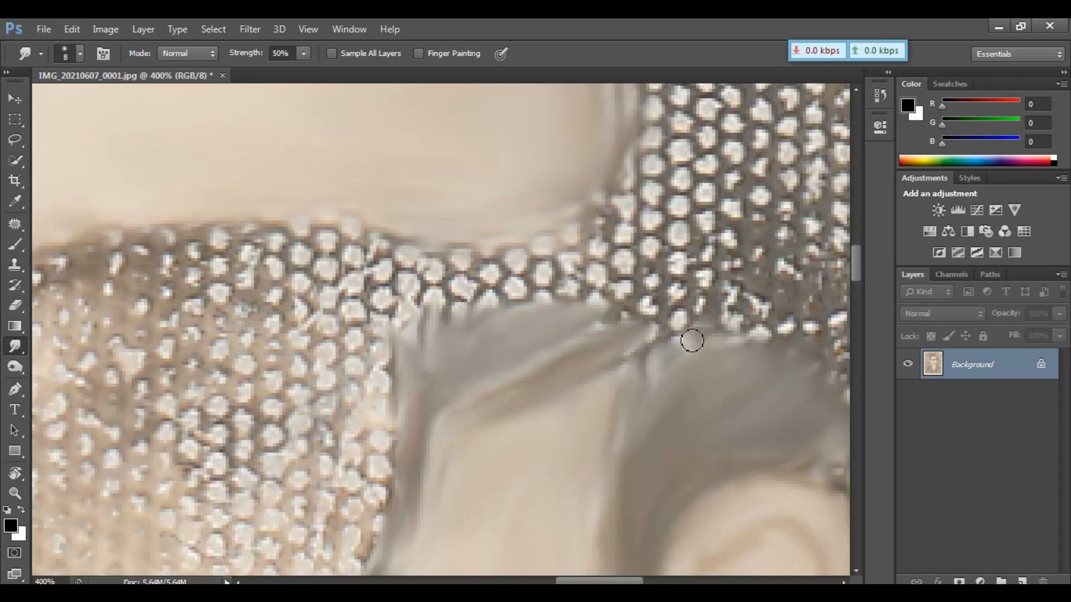
Step: Smooth the upper rim of the ear-side lens and the top of the temple arm with the size 8 smudge brush
{"action": "scroll", "coordinate": [561, 335], "scroll_direction": "left", "scroll_amount": 3}
{"action": "mouse_move", "coordinate": [220, 282]}
{"action": "left_mouse_down"}
{"action": "mouse_move", "coordinate": [341, 251]}
{"action": "mouse_move", "coordinate": [115, 299]}
{"action": "mouse_move", "coordinate": [386, 261]}
{"action": "mouse_move", "coordinate": [437, 239]}
{"action": "mouse_move", "coordinate": [597, 263]}
{"action": "mouse_move", "coordinate": [583, 287]}
{"action": "mouse_move", "coordinate": [776, 268]}
{"action": "left_mouse_up"}
{"action": "mouse_move", "coordinate": [692, 313]}
{"action": "left_mouse_down"}
{"action": "mouse_move", "coordinate": [547, 289]}
{"action": "mouse_move", "coordinate": [697, 274]}
{"action": "mouse_move", "coordinate": [708, 258]}
{"action": "mouse_move", "coordinate": [743, 292]}
{"action": "left_mouse_up"}
Step: Enlarge the smudge brush and smooth the skin inside the ear-side lens around the textured eye
{"action": "key", "text": "bracketright"}
{"action": "left_click_drag", "start_coordinate": [279, 446], "coordinate": [608, 302]}
{"action": "mouse_move", "coordinate": [552, 437]}
{"action": "left_mouse_down"}
{"action": "mouse_move", "coordinate": [494, 458]}
{"action": "mouse_move", "coordinate": [351, 261]}
{"action": "mouse_move", "coordinate": [362, 350]}
{"action": "mouse_move", "coordinate": [618, 466]}
{"action": "mouse_move", "coordinate": [688, 458]}
{"action": "mouse_move", "coordinate": [723, 417]}
{"action": "mouse_move", "coordinate": [770, 309]}
{"action": "mouse_move", "coordinate": [677, 430]}
{"action": "mouse_move", "coordinate": [455, 356]}
{"action": "mouse_move", "coordinate": [372, 254]}
{"action": "mouse_move", "coordinate": [419, 289]}
{"action": "mouse_move", "coordinate": [655, 393]}
{"action": "mouse_move", "coordinate": [546, 361]}
{"action": "mouse_move", "coordinate": [367, 234]}
{"action": "mouse_move", "coordinate": [371, 159]}
{"action": "mouse_move", "coordinate": [401, 168]}
{"action": "mouse_move", "coordinate": [341, 234]}
{"action": "left_mouse_up"}
{"action": "left_click_drag", "start_coordinate": [564, 267], "coordinate": [489, 370]}
{"action": "mouse_move", "coordinate": [449, 211]}
{"action": "left_mouse_down"}
{"action": "mouse_move", "coordinate": [606, 198]}
{"action": "mouse_move", "coordinate": [669, 231]}
{"action": "left_mouse_up"}
Step: Darken the ear-side lens rim and temple arm using the Burn tool on midtones at 50% exposure
{"action": "key", "text": "o"}
{"action": "mouse_move", "coordinate": [230, 279]}
{"action": "left_mouse_down"}
{"action": "mouse_move", "coordinate": [348, 204]}
{"action": "mouse_move", "coordinate": [444, 188]}
{"action": "mouse_move", "coordinate": [717, 293]}
{"action": "mouse_move", "coordinate": [720, 319]}
{"action": "left_mouse_up"}
{"action": "mouse_move", "coordinate": [731, 390]}
{"action": "left_mouse_down"}
{"action": "mouse_move", "coordinate": [745, 244]}
{"action": "mouse_move", "coordinate": [366, 400]}
{"action": "mouse_move", "coordinate": [268, 267]}
{"action": "left_mouse_up"}
{"action": "key", "text": "bracketright"}
{"action": "mouse_move", "coordinate": [259, 249]}
{"action": "left_mouse_down"}
{"action": "mouse_move", "coordinate": [265, 397]}
{"action": "mouse_move", "coordinate": [243, 298]}
{"action": "left_mouse_up"}
{"action": "mouse_move", "coordinate": [740, 190]}
{"action": "left_mouse_down"}
{"action": "mouse_move", "coordinate": [544, 234]}
{"action": "mouse_move", "coordinate": [775, 290]}
{"action": "left_mouse_up"}
{"action": "left_click_drag", "start_coordinate": [752, 279], "coordinate": [530, 242]}
{"action": "scroll", "coordinate": [681, 309], "scroll_direction": "down", "scroll_amount": 5}
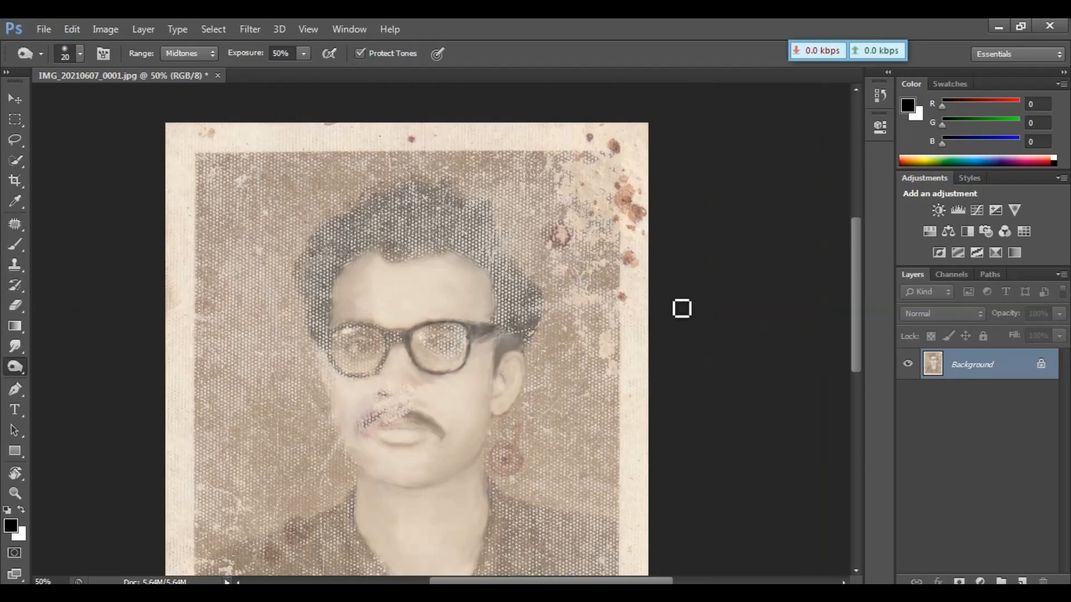
Step: Smudge the glasses' bridge and the whole rim of the far-side lens smooth with a size 10 brush
{"action": "scroll", "coordinate": [435, 356], "scroll_direction": "up", "scroll_amount": 3}
{"action": "left_click_drag", "start_coordinate": [312, 346], "coordinate": [541, 348]}
{"action": "left_click", "coordinate": [15, 346]}
{"action": "key", "text": "ctrl+plus"}
{"action": "mouse_move", "coordinate": [607, 301]}
{"action": "left_mouse_down"}
{"action": "mouse_move", "coordinate": [583, 316]}
{"action": "mouse_move", "coordinate": [576, 354]}
{"action": "mouse_move", "coordinate": [518, 298]}
{"action": "mouse_move", "coordinate": [520, 449]}
{"action": "left_mouse_up"}
{"action": "mouse_move", "coordinate": [518, 482]}
{"action": "left_mouse_down"}
{"action": "mouse_move", "coordinate": [542, 418]}
{"action": "mouse_move", "coordinate": [334, 525]}
{"action": "mouse_move", "coordinate": [243, 486]}
{"action": "left_mouse_up"}
{"action": "mouse_move", "coordinate": [491, 455]}
{"action": "left_mouse_down"}
{"action": "mouse_move", "coordinate": [527, 405]}
{"action": "mouse_move", "coordinate": [437, 485]}
{"action": "mouse_move", "coordinate": [359, 501]}
{"action": "mouse_move", "coordinate": [246, 461]}
{"action": "mouse_move", "coordinate": [198, 385]}
{"action": "left_mouse_up"}
{"action": "left_click_drag", "start_coordinate": [454, 519], "coordinate": [603, 551]}
{"action": "left_click_drag", "start_coordinate": [352, 423], "coordinate": [247, 292]}
{"action": "mouse_move", "coordinate": [341, 406]}
{"action": "left_mouse_down"}
{"action": "mouse_move", "coordinate": [357, 265]}
{"action": "mouse_move", "coordinate": [404, 245]}
{"action": "mouse_move", "coordinate": [658, 246]}
{"action": "mouse_move", "coordinate": [632, 234]}
{"action": "mouse_move", "coordinate": [420, 225]}
{"action": "left_mouse_up"}
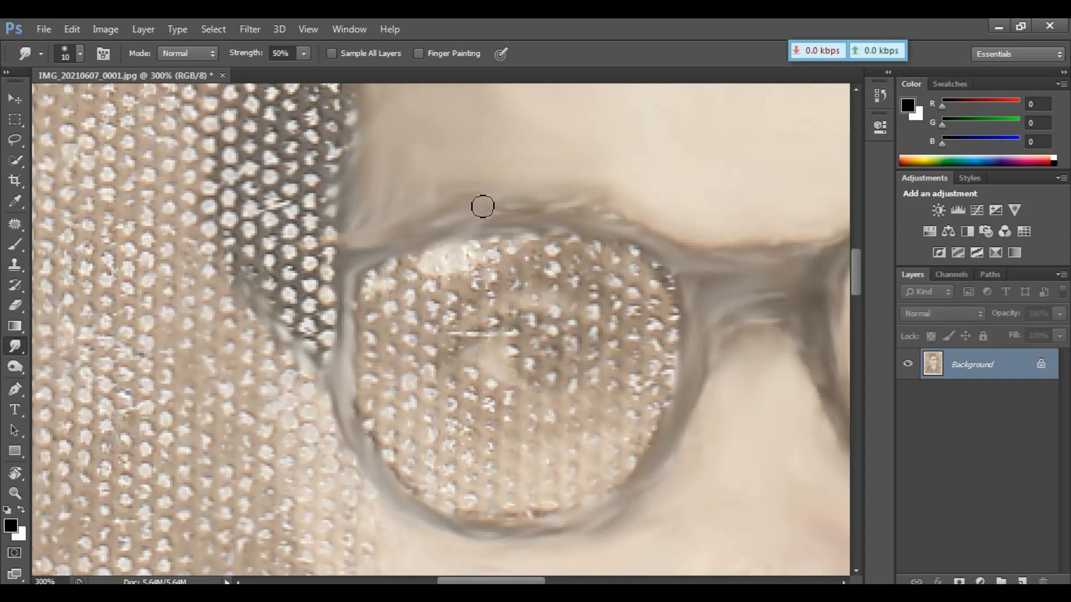
Step: Smudge the outer corner of the far-side frame into the hair and darken the frame with the Burn tool
{"action": "left_click_drag", "start_coordinate": [459, 262], "coordinate": [310, 267]}
{"action": "mouse_move", "coordinate": [186, 268]}
{"action": "left_mouse_down"}
{"action": "mouse_move", "coordinate": [146, 267]}
{"action": "mouse_move", "coordinate": [190, 309]}
{"action": "mouse_move", "coordinate": [134, 283]}
{"action": "mouse_move", "coordinate": [145, 313]}
{"action": "mouse_move", "coordinate": [187, 311]}
{"action": "left_mouse_up"}
{"action": "left_click", "coordinate": [15, 366]}
{"action": "mouse_move", "coordinate": [205, 272]}
{"action": "left_mouse_down"}
{"action": "mouse_move", "coordinate": [426, 221]}
{"action": "mouse_move", "coordinate": [170, 314]}
{"action": "mouse_move", "coordinate": [157, 277]}
{"action": "left_mouse_up"}
Step: Smudge the skin inside the far-side lens smooth around the textured eye
{"action": "left_click", "coordinate": [15, 346]}
{"action": "mouse_move", "coordinate": [425, 478]}
{"action": "left_mouse_down"}
{"action": "mouse_move", "coordinate": [332, 512]}
{"action": "mouse_move", "coordinate": [366, 482]}
{"action": "mouse_move", "coordinate": [273, 434]}
{"action": "mouse_move", "coordinate": [230, 390]}
{"action": "mouse_move", "coordinate": [243, 340]}
{"action": "mouse_move", "coordinate": [381, 257]}
{"action": "mouse_move", "coordinate": [359, 253]}
{"action": "mouse_move", "coordinate": [268, 279]}
{"action": "mouse_move", "coordinate": [321, 252]}
{"action": "mouse_move", "coordinate": [247, 288]}
{"action": "left_mouse_up"}
{"action": "mouse_move", "coordinate": [213, 348]}
{"action": "left_mouse_down"}
{"action": "mouse_move", "coordinate": [347, 271]}
{"action": "mouse_move", "coordinate": [481, 274]}
{"action": "mouse_move", "coordinate": [477, 250]}
{"action": "mouse_move", "coordinate": [459, 266]}
{"action": "mouse_move", "coordinate": [410, 240]}
{"action": "mouse_move", "coordinate": [525, 334]}
{"action": "mouse_move", "coordinate": [499, 437]}
{"action": "mouse_move", "coordinate": [517, 302]}
{"action": "left_mouse_up"}
Step: Shape the eyelids, iris and surrounding skin of the eye behind the far-side lens with size 10 and 8 smudge brushes
{"action": "key", "text": "bracketleft"}
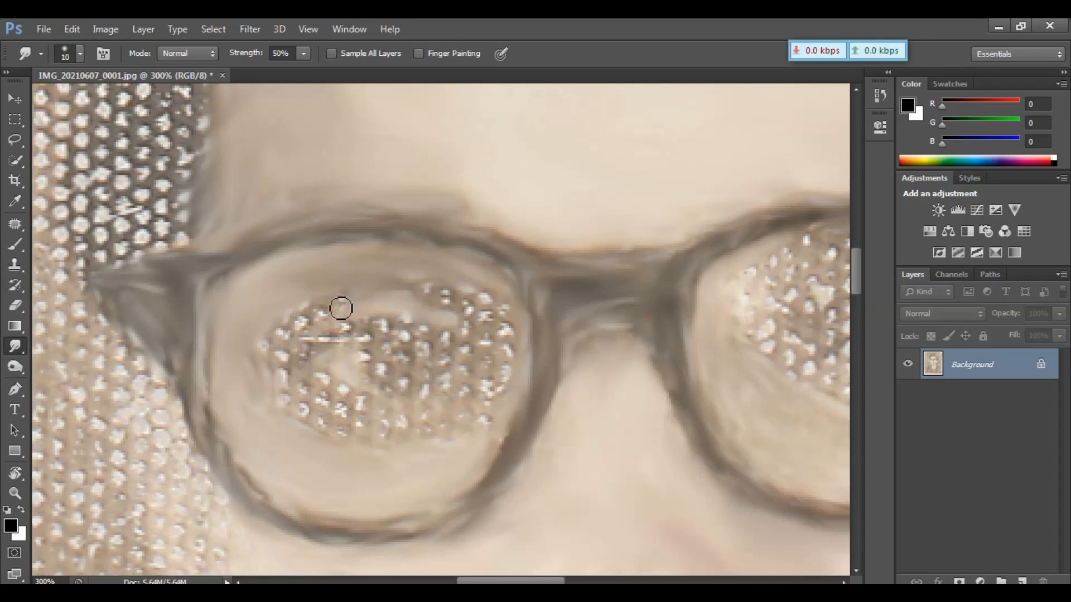
{"action": "mouse_move", "coordinate": [341, 308]}
{"action": "left_mouse_down"}
{"action": "mouse_move", "coordinate": [312, 307]}
{"action": "mouse_move", "coordinate": [276, 351]}
{"action": "left_mouse_up"}
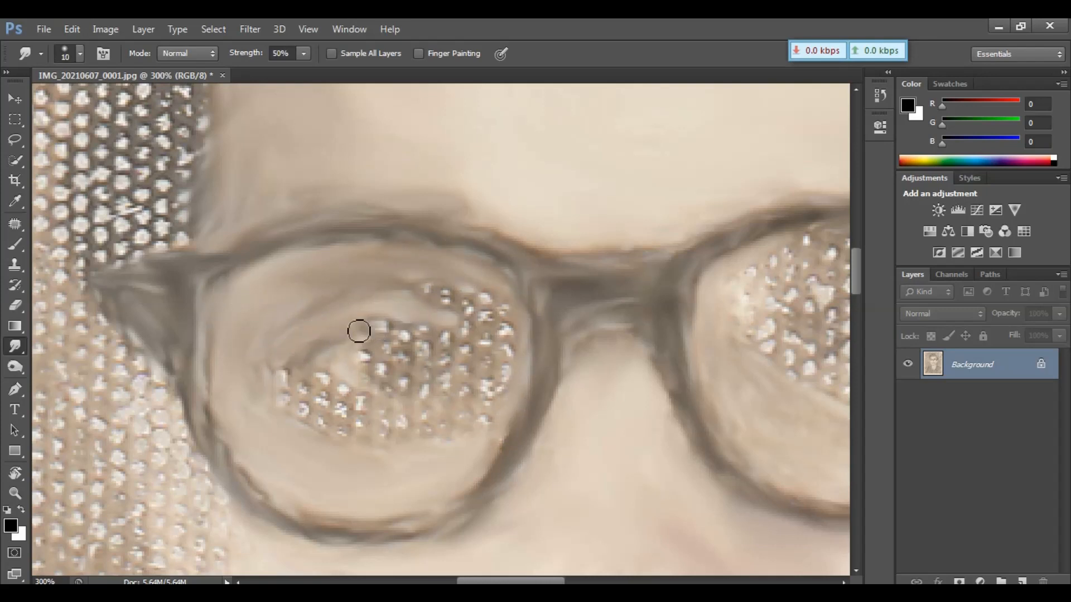
{"action": "mouse_move", "coordinate": [458, 290]}
{"action": "left_mouse_down"}
{"action": "mouse_move", "coordinate": [518, 358]}
{"action": "mouse_move", "coordinate": [494, 422]}
{"action": "mouse_move", "coordinate": [364, 443]}
{"action": "mouse_move", "coordinate": [294, 356]}
{"action": "left_mouse_up"}
{"action": "mouse_move", "coordinate": [489, 368]}
{"action": "left_mouse_down"}
{"action": "mouse_move", "coordinate": [487, 392]}
{"action": "mouse_move", "coordinate": [321, 420]}
{"action": "left_mouse_up"}
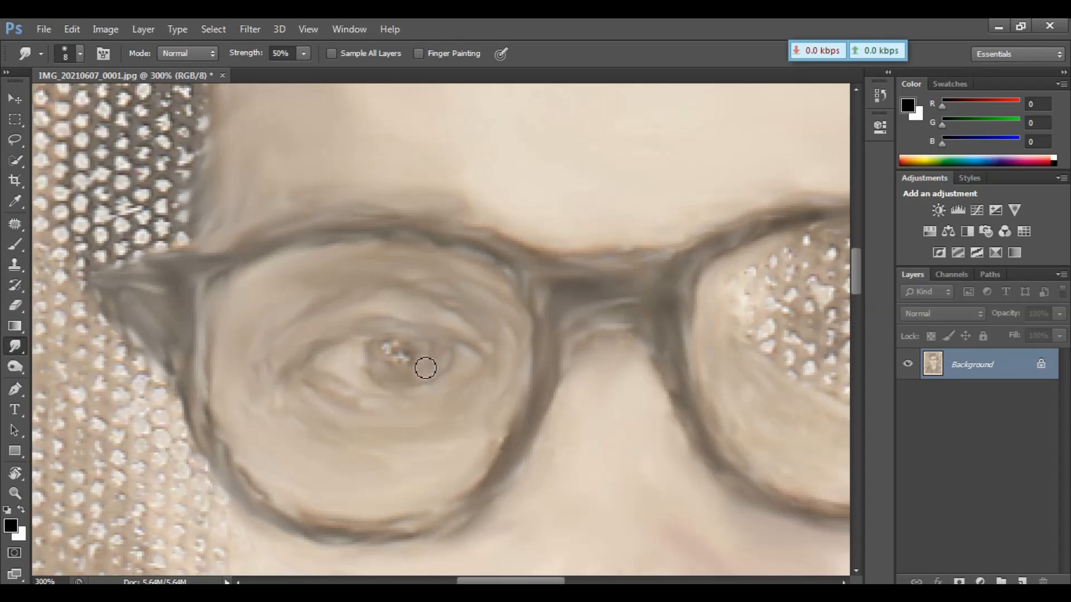
{"action": "key", "text": "ctrl+minus"}
{"action": "key", "text": "ctrl+minus"}
{"action": "key", "text": "ctrl+minus"}
{"action": "key", "text": "ctrl+minus"}
{"action": "key", "text": "ctrl+plus"}
{"action": "key", "text": "ctrl+plus"}
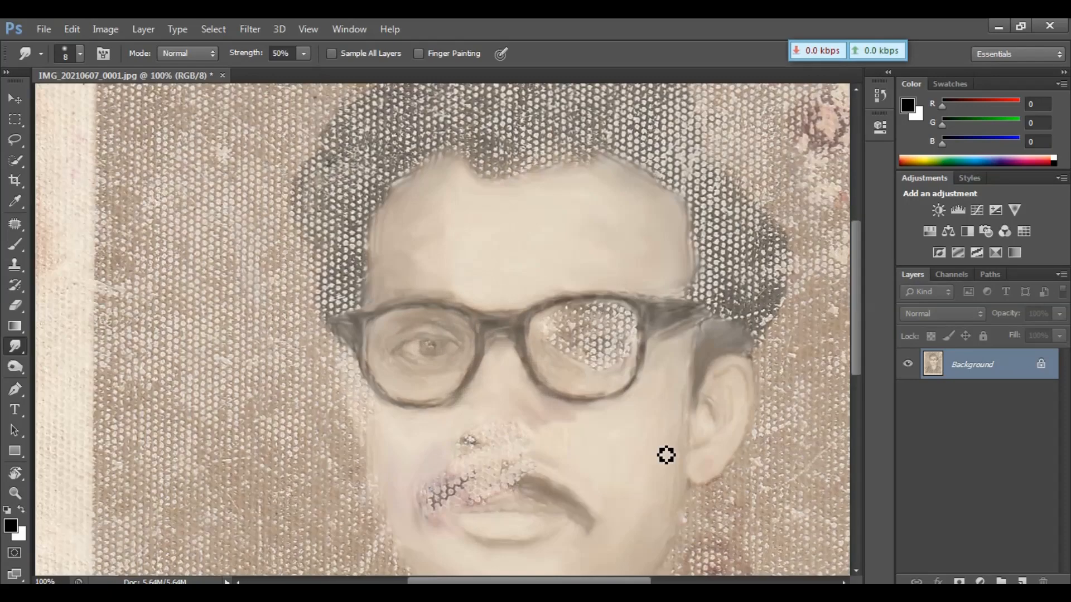
Step: Extend the mustache over the damaged mouth corner by smudging its textured half with a size 10 brush
{"action": "left_click_drag", "start_coordinate": [667, 454], "coordinate": [596, 282]}
{"action": "key", "text": "ctrl+plus"}
{"action": "key", "text": "]"}
{"action": "left_click_drag", "start_coordinate": [472, 282], "coordinate": [446, 312]}
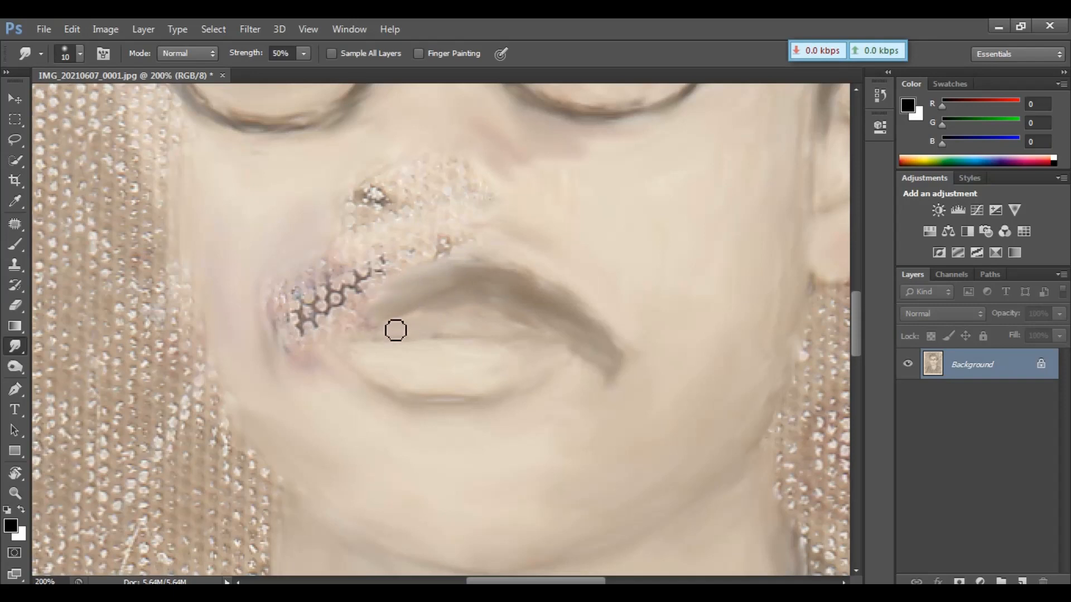
{"action": "key", "text": "s"}
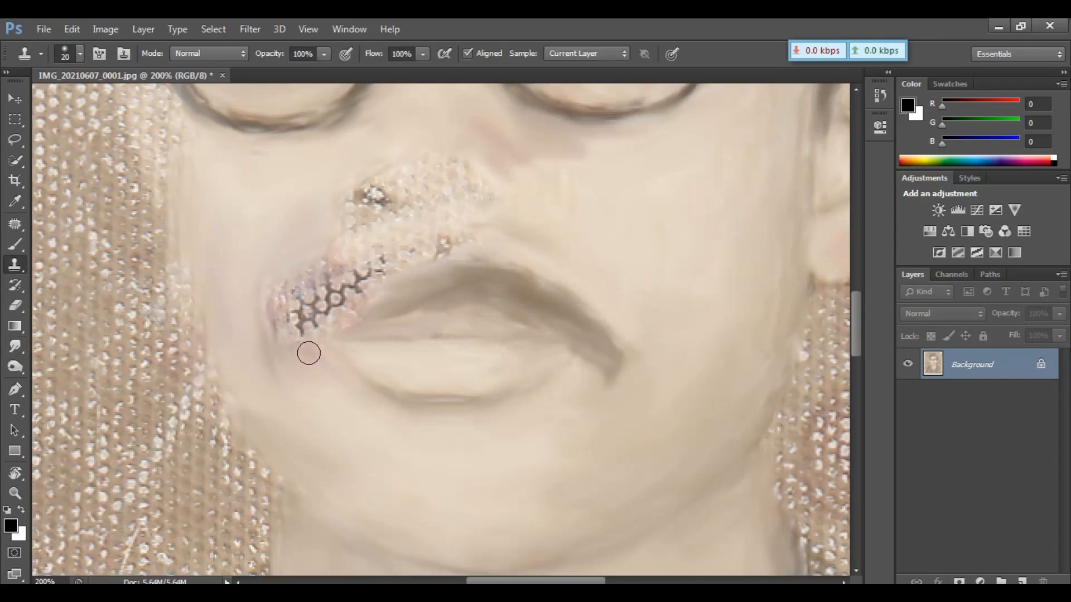
{"action": "key", "text": "r"}
{"action": "left_click_drag", "start_coordinate": [389, 269], "coordinate": [305, 322]}
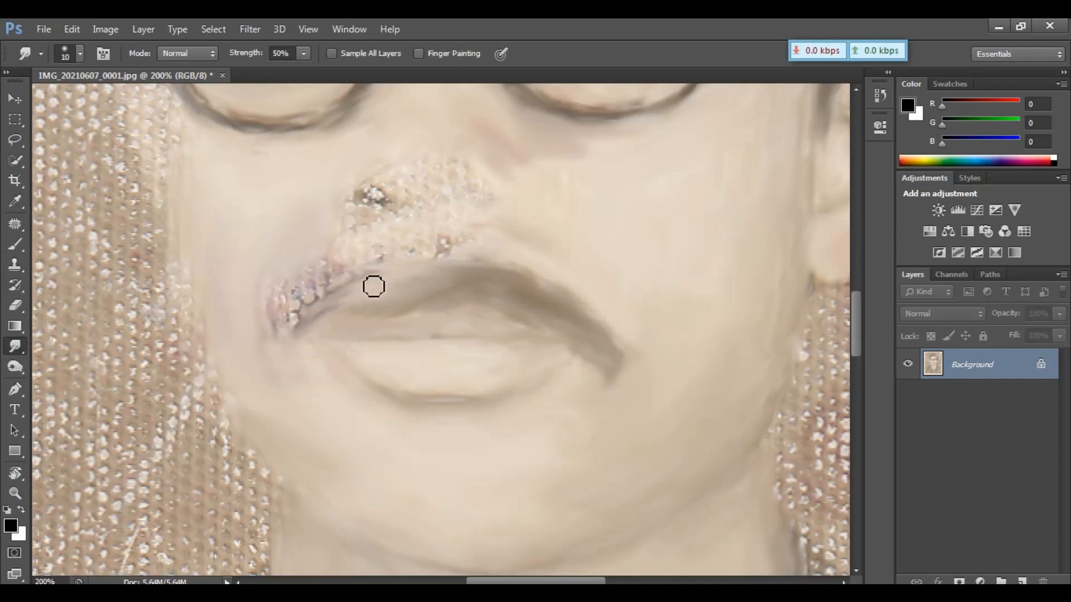
{"action": "mouse_move", "coordinate": [373, 286]}
{"action": "left_mouse_down"}
{"action": "mouse_move", "coordinate": [334, 289]}
{"action": "mouse_move", "coordinate": [310, 339]}
{"action": "left_mouse_up"}
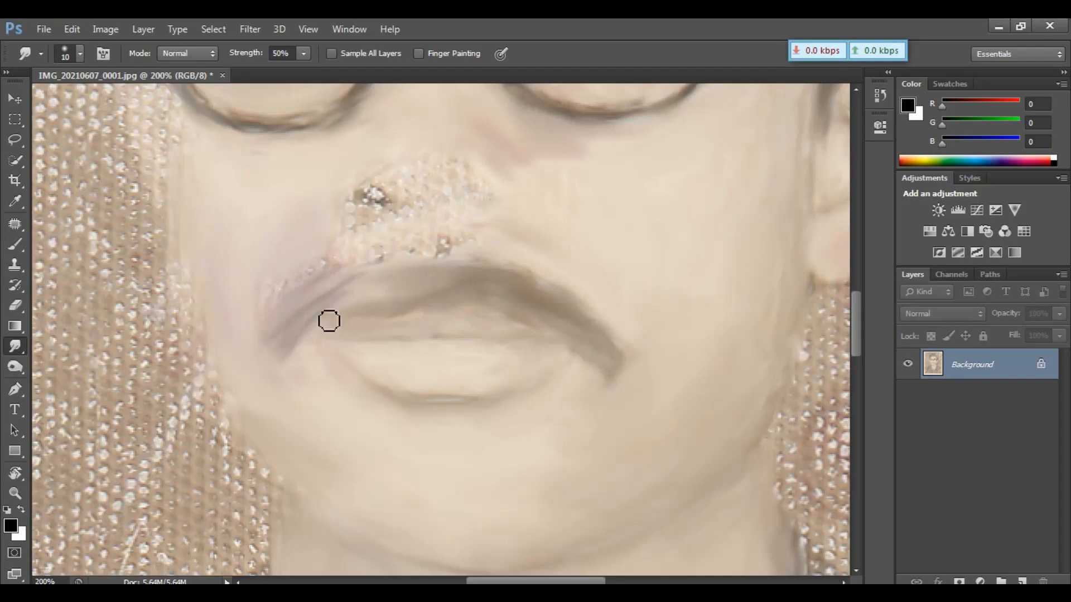
{"action": "mouse_move", "coordinate": [387, 258]}
{"action": "left_mouse_down"}
{"action": "mouse_move", "coordinate": [321, 293]}
{"action": "mouse_move", "coordinate": [282, 296]}
{"action": "left_mouse_up"}
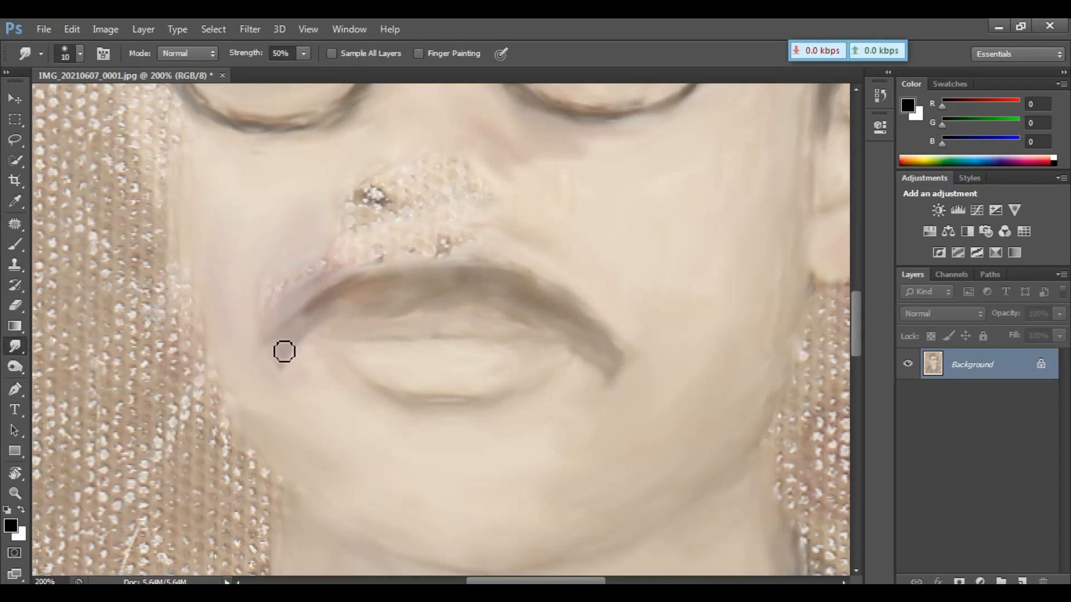
Step: Clone clean cheek skin over the reddish patch beside the nose with a size 25 Clone Stamp
{"action": "scroll", "coordinate": [279, 292], "scroll_direction": "up", "scroll_amount": 2}
{"action": "key", "text": "s"}
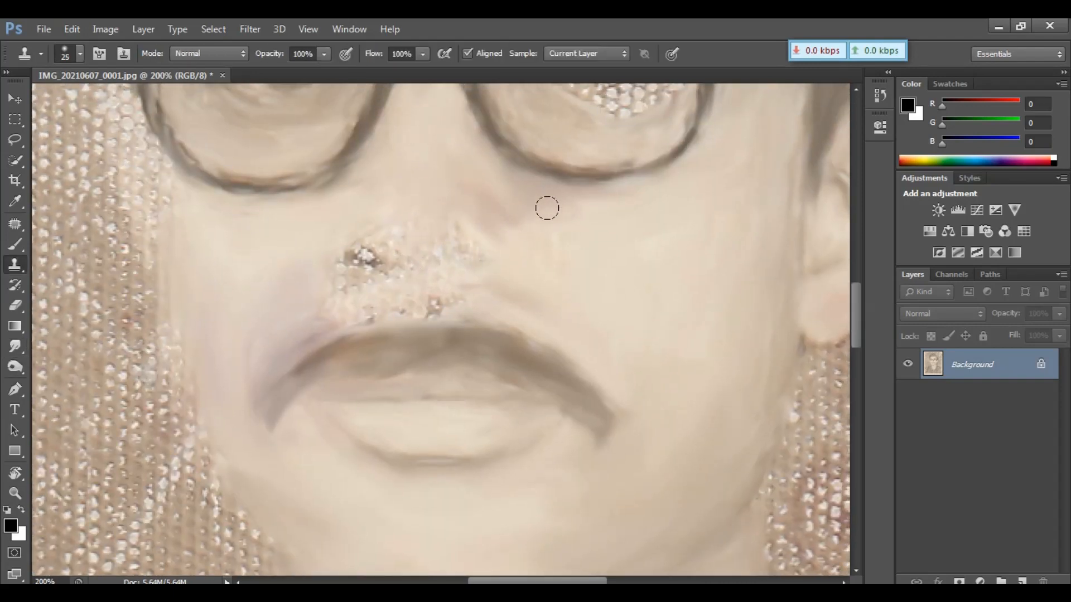
{"action": "left_click", "coordinate": [571, 248], "text": "alt"}
{"action": "mouse_move", "coordinate": [542, 196]}
{"action": "left_mouse_down"}
{"action": "mouse_move", "coordinate": [520, 192]}
{"action": "mouse_move", "coordinate": [550, 196]}
{"action": "left_mouse_up"}
{"action": "left_click", "coordinate": [602, 230], "text": "alt"}
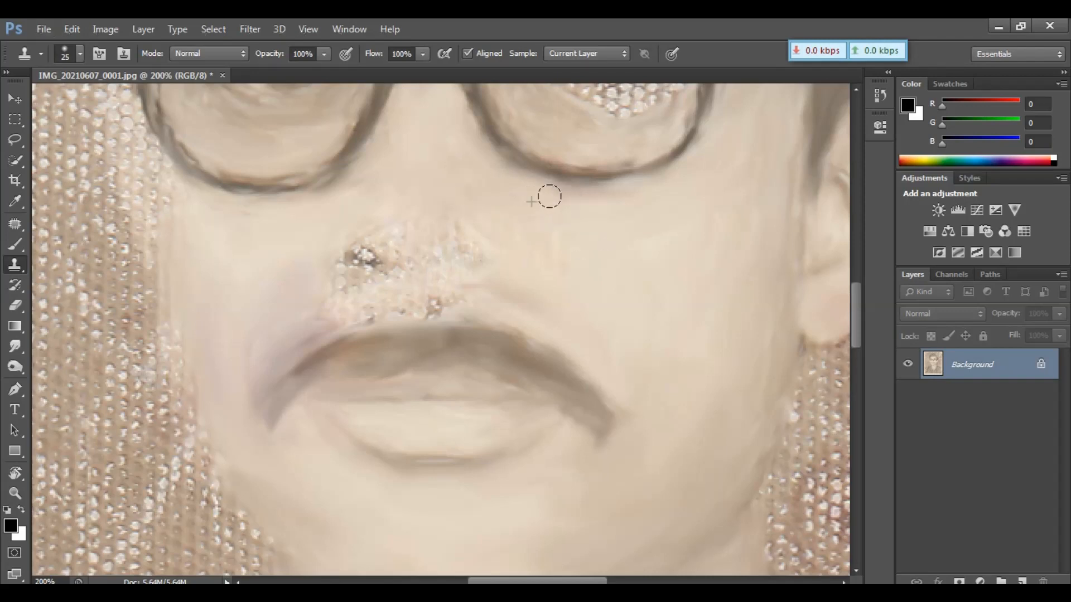
Step: Smooth the textured skin between nose and mustache and blend the mustache's upper edge with a size 15 smudge brush
{"action": "key", "text": "r"}
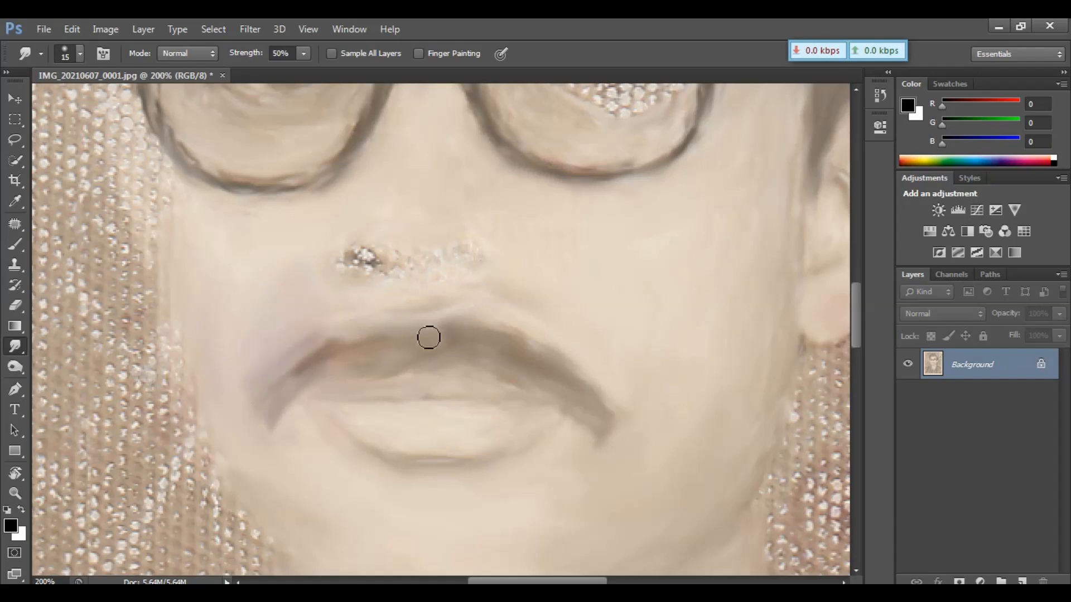
{"action": "left_click_drag", "start_coordinate": [339, 344], "coordinate": [281, 388]}
{"action": "left_click_drag", "start_coordinate": [402, 335], "coordinate": [335, 356]}
Step: Shape the far-side nostril and smooth the texture around the nose base, reducing the smudge brush to size 7
{"action": "key", "text": "ctrl+plus"}
{"action": "key", "text": "ctrl+plus"}
{"action": "key", "text": "ctrl+plus"}
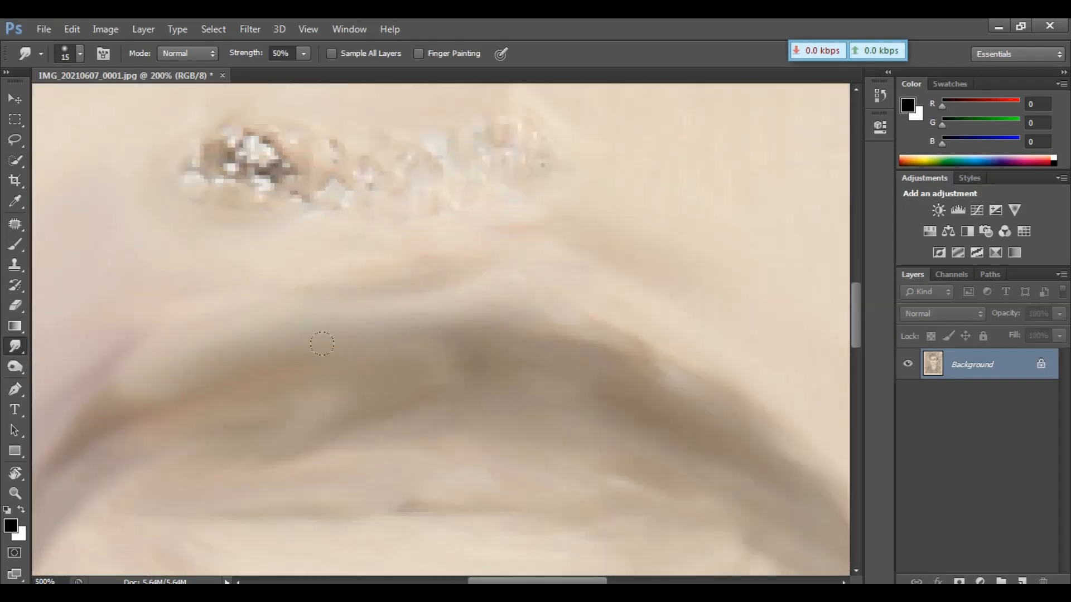
{"action": "left_click_drag", "start_coordinate": [217, 154], "coordinate": [274, 364]}
{"action": "key", "text": "bracketleft"}
{"action": "key", "text": "bracketleft"}
{"action": "key", "text": "bracketleft"}
{"action": "key", "text": "bracketleft"}
{"action": "key", "text": "bracketleft"}
{"action": "key", "text": "bracketleft"}
{"action": "key", "text": "bracketleft"}
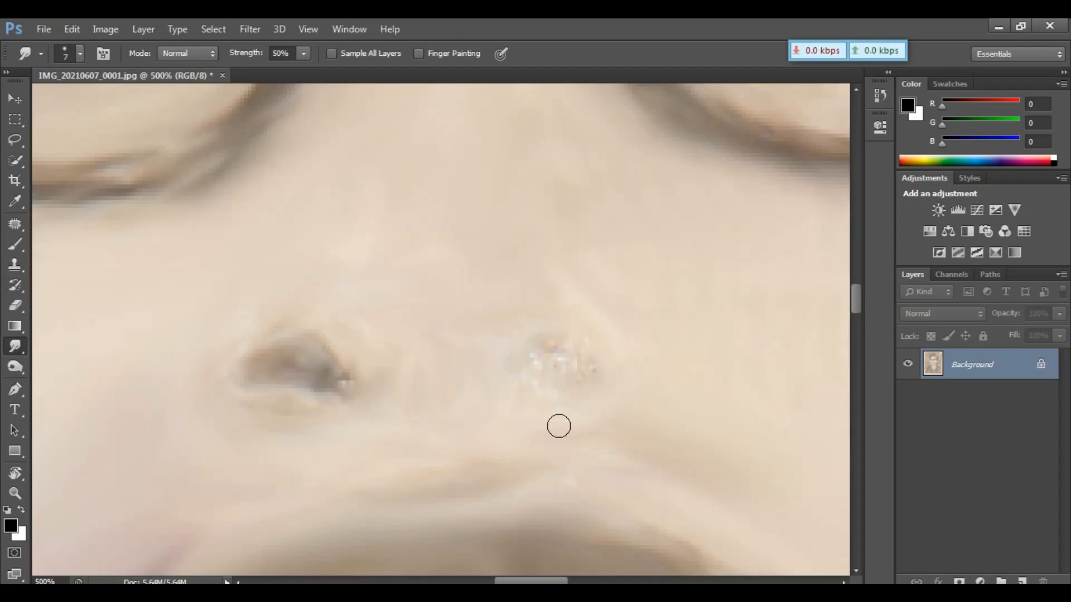
Step: Clone the finished nostril onto the damaged ear-side nostril with a size 25 Clone Stamp
{"action": "left_click", "coordinate": [15, 265]}
{"action": "left_click_drag", "start_coordinate": [279, 332], "coordinate": [277, 346]}
{"action": "key", "text": "ctrl+z"}
{"action": "left_click", "coordinate": [277, 346], "text": "alt"}
{"action": "left_click_drag", "start_coordinate": [544, 348], "coordinate": [583, 373]}
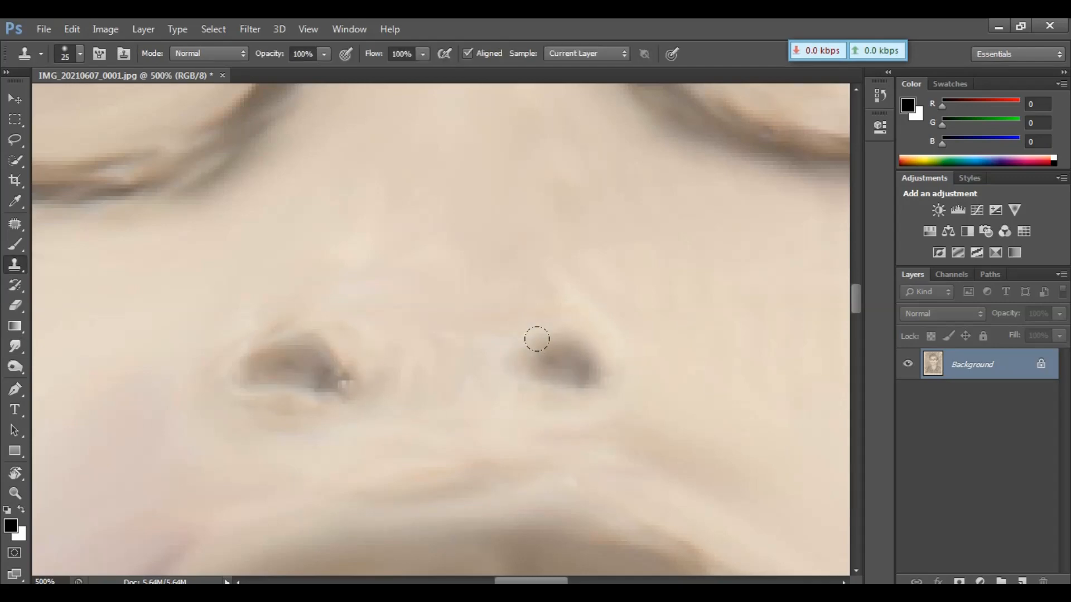
Step: Refine the shape of both nostrils with a size 7 smudge brush
{"action": "left_click", "coordinate": [15, 346]}
{"action": "left_click_drag", "start_coordinate": [307, 365], "coordinate": [333, 380]}
{"action": "scroll", "coordinate": [552, 411], "scroll_direction": "down", "scroll_amount": 5}
{"action": "scroll", "coordinate": [552, 411], "scroll_direction": "up", "scroll_amount": 4}
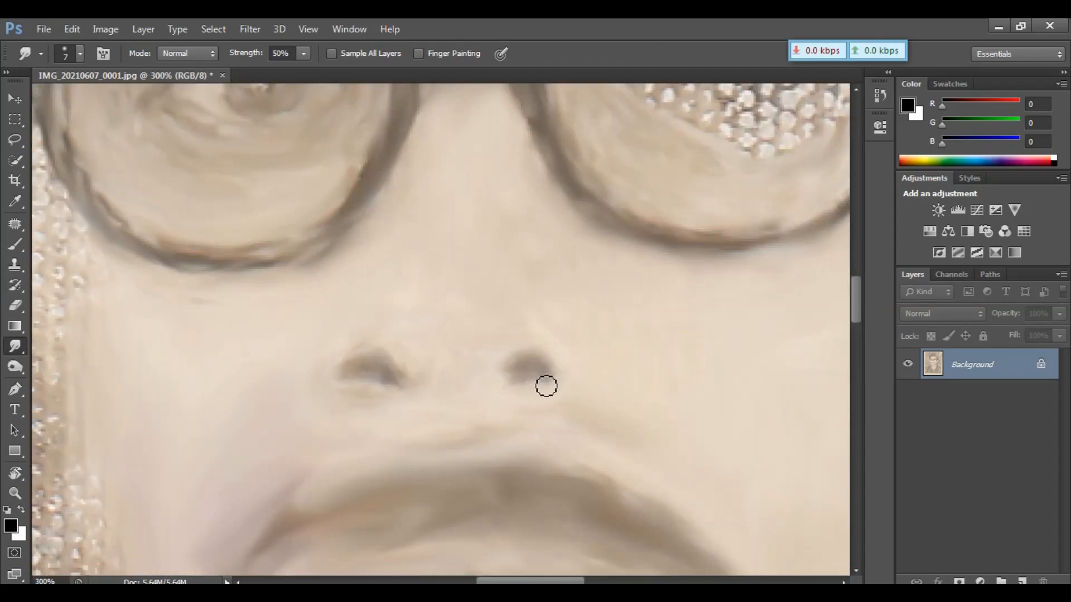
Step: Darken the nostrils and draw the contours of both nose wings with a size 10 Burn tool at 50% exposure
{"action": "left_click", "coordinate": [15, 366]}
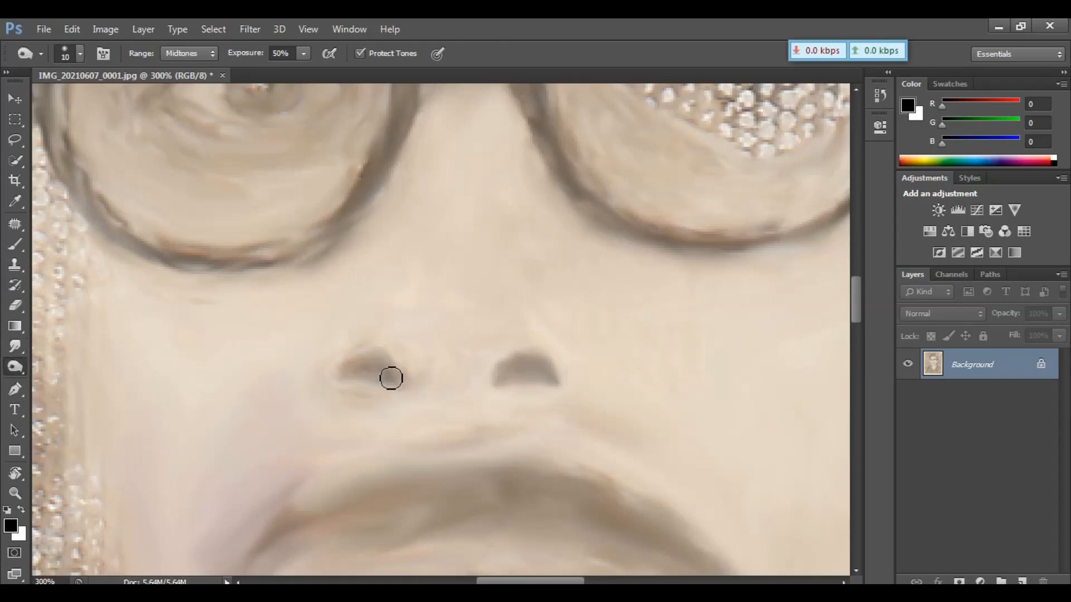
{"action": "left_click_drag", "start_coordinate": [390, 378], "coordinate": [360, 371]}
{"action": "left_click_drag", "start_coordinate": [389, 397], "coordinate": [369, 276]}
{"action": "left_click_drag", "start_coordinate": [530, 410], "coordinate": [527, 256]}
Step: Blend the nose wing contours and nostril edges with a size 7 smudge brush and touch up the shading by burning
{"action": "left_click", "coordinate": [15, 347]}
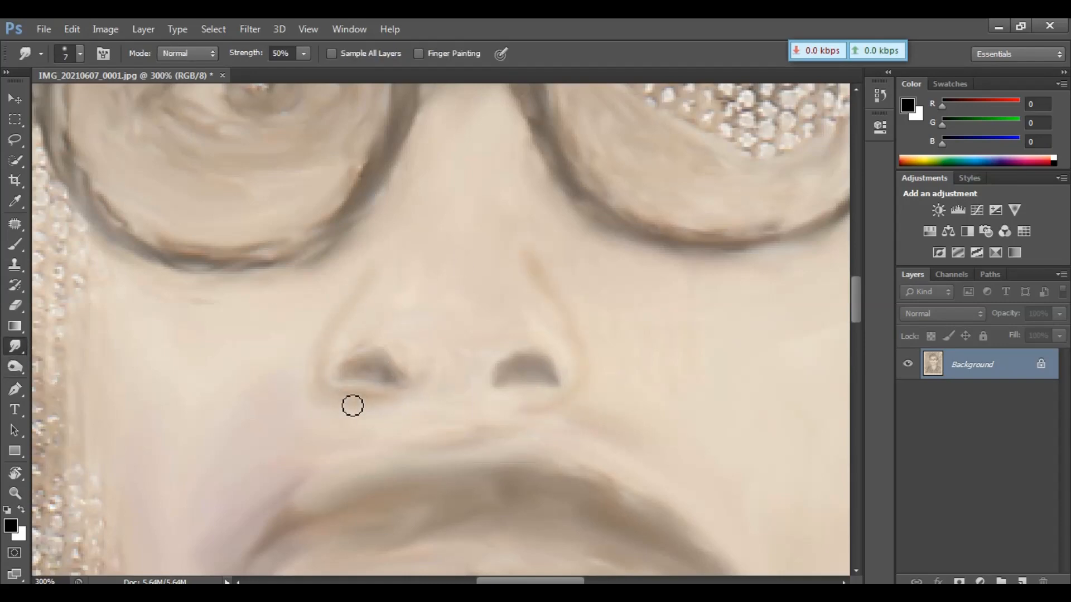
{"action": "scroll", "coordinate": [535, 269], "scroll_direction": "down", "scroll_amount": 3}
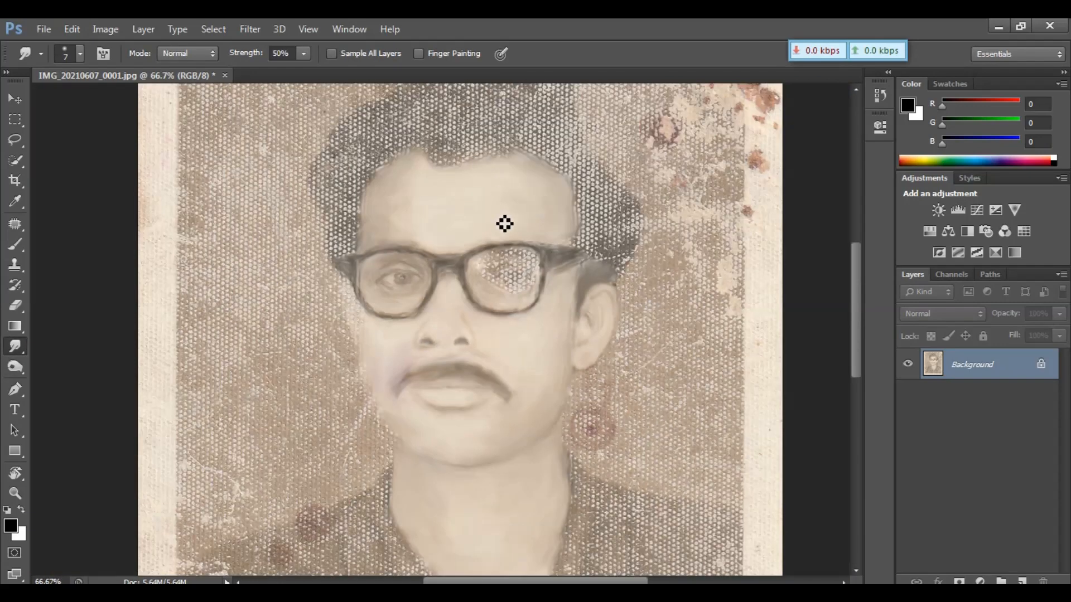
{"action": "scroll", "coordinate": [505, 223], "scroll_direction": "up", "scroll_amount": 3}
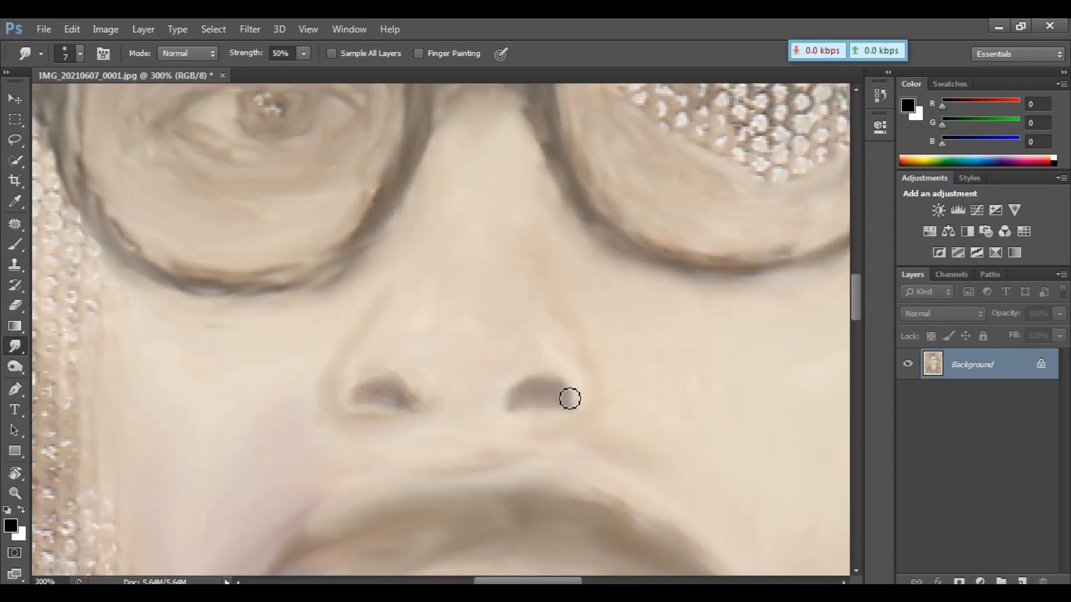
{"action": "scroll", "coordinate": [454, 358], "scroll_direction": "down", "scroll_amount": 3}
{"action": "key", "text": "o"}
{"action": "scroll", "coordinate": [446, 390], "scroll_direction": "up", "scroll_amount": 3}
{"action": "left_click_drag", "start_coordinate": [491, 454], "coordinate": [378, 454]}
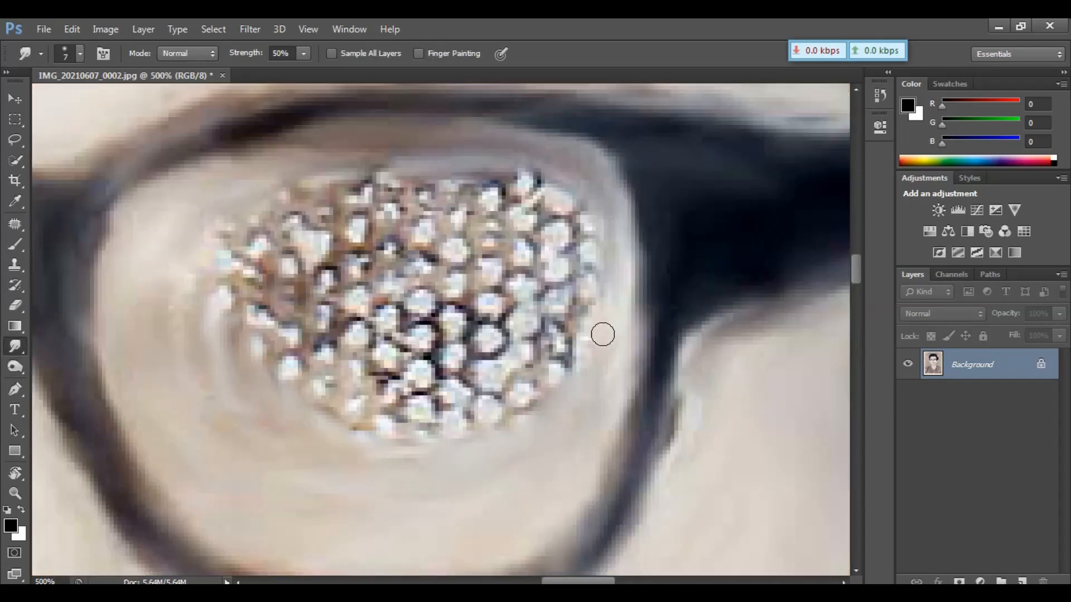
Step: Smudge upper and lower eyelid outlines into the texture behind the ear-side lens and smooth the area beneath them
{"action": "mouse_move", "coordinate": [335, 337]}
{"action": "left_mouse_down"}
{"action": "mouse_move", "coordinate": [373, 304]}
{"action": "mouse_move", "coordinate": [454, 306]}
{"action": "mouse_move", "coordinate": [530, 330]}
{"action": "left_mouse_up"}
{"action": "mouse_move", "coordinate": [333, 354]}
{"action": "left_mouse_down"}
{"action": "mouse_move", "coordinate": [402, 370]}
{"action": "mouse_move", "coordinate": [521, 342]}
{"action": "left_mouse_up"}
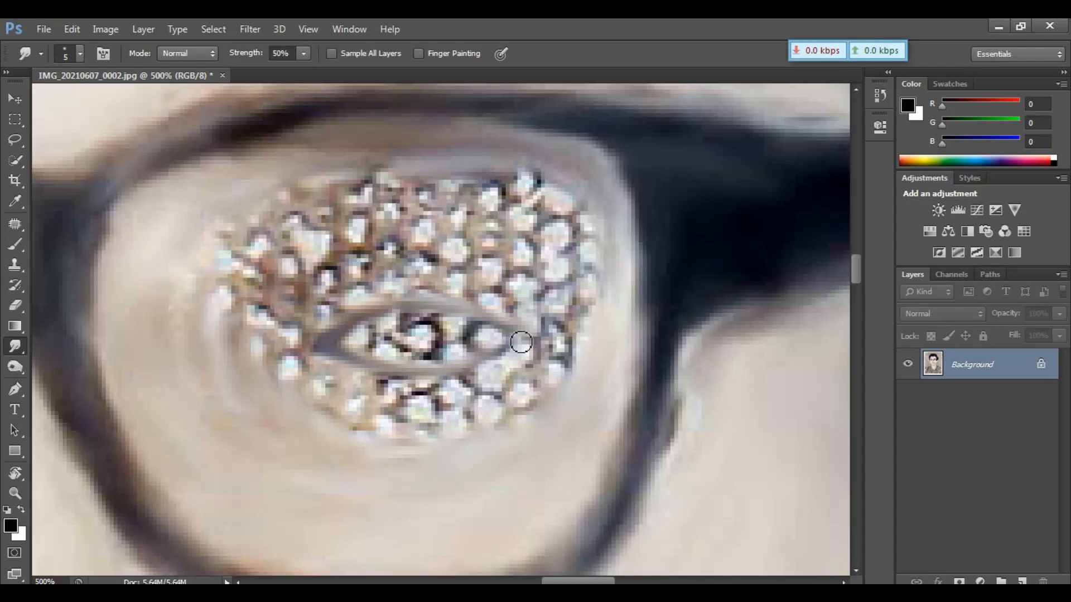
{"action": "key", "text": "bracketright"}
{"action": "key", "text": "bracketright"}
{"action": "mouse_move", "coordinate": [410, 432]}
{"action": "left_mouse_down"}
{"action": "mouse_move", "coordinate": [545, 392]}
{"action": "mouse_move", "coordinate": [296, 384]}
{"action": "mouse_move", "coordinate": [555, 390]}
{"action": "mouse_move", "coordinate": [502, 407]}
{"action": "left_mouse_up"}
Step: Smooth the remaining texture around and above the eyelid outlines in the ear-side lens with a size 7 smudge brush
{"action": "key", "text": "ctrl+minus"}
{"action": "key", "text": "ctrl+minus"}
{"action": "key", "text": "ctrl+minus"}
{"action": "key", "text": "ctrl+minus"}
{"action": "key", "text": "ctrl+minus"}
{"action": "key", "text": "ctrl+minus"}
{"action": "key", "text": "ctrl+plus"}
{"action": "key", "text": "ctrl+plus"}
{"action": "key", "text": "ctrl+plus"}
{"action": "key", "text": "ctrl+plus"}
{"action": "key", "text": "ctrl+plus"}
{"action": "key", "text": "ctrl+plus"}
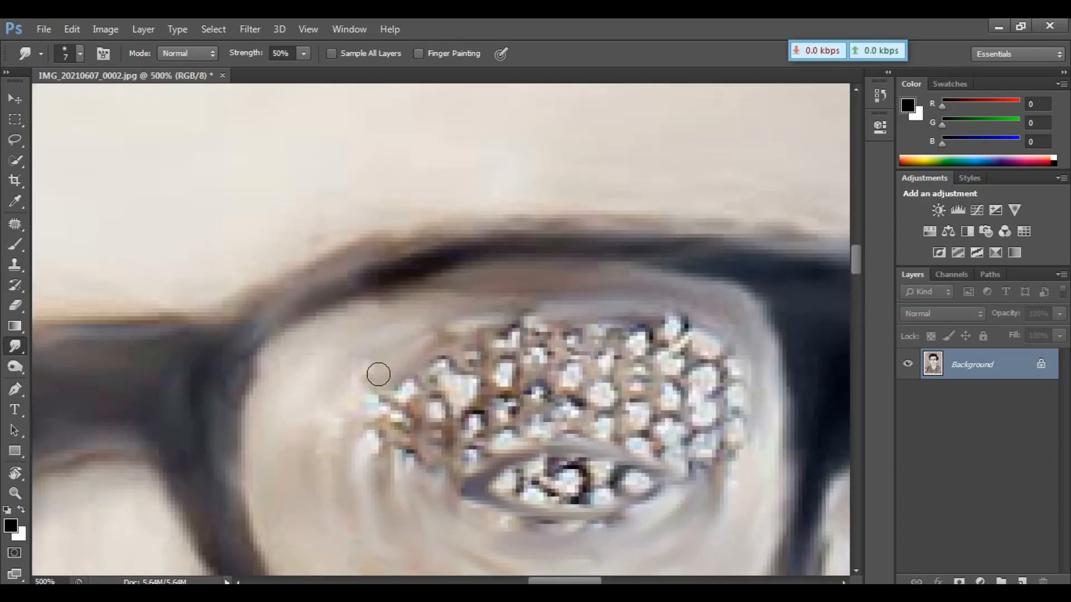
{"action": "mouse_move", "coordinate": [426, 453]}
{"action": "left_mouse_down"}
{"action": "mouse_move", "coordinate": [730, 354]}
{"action": "mouse_move", "coordinate": [502, 347]}
{"action": "mouse_move", "coordinate": [485, 386]}
{"action": "mouse_move", "coordinate": [495, 384]}
{"action": "mouse_move", "coordinate": [452, 447]}
{"action": "left_mouse_up"}
{"action": "mouse_move", "coordinate": [452, 447]}
{"action": "left_mouse_down"}
{"action": "mouse_move", "coordinate": [650, 354]}
{"action": "mouse_move", "coordinate": [237, 355]}
{"action": "mouse_move", "coordinate": [499, 308]}
{"action": "mouse_move", "coordinate": [327, 232]}
{"action": "mouse_move", "coordinate": [509, 402]}
{"action": "mouse_move", "coordinate": [547, 356]}
{"action": "left_mouse_up"}
Step: Copy the finished eye from the far-side lens onto a new layer and flip it horizontally
{"action": "left_click", "coordinate": [15, 140]}
{"action": "mouse_move", "coordinate": [82, 354]}
{"action": "left_mouse_down"}
{"action": "mouse_move", "coordinate": [460, 341]}
{"action": "mouse_move", "coordinate": [84, 352]}
{"action": "left_mouse_up"}
{"action": "key", "text": "ctrl+j"}
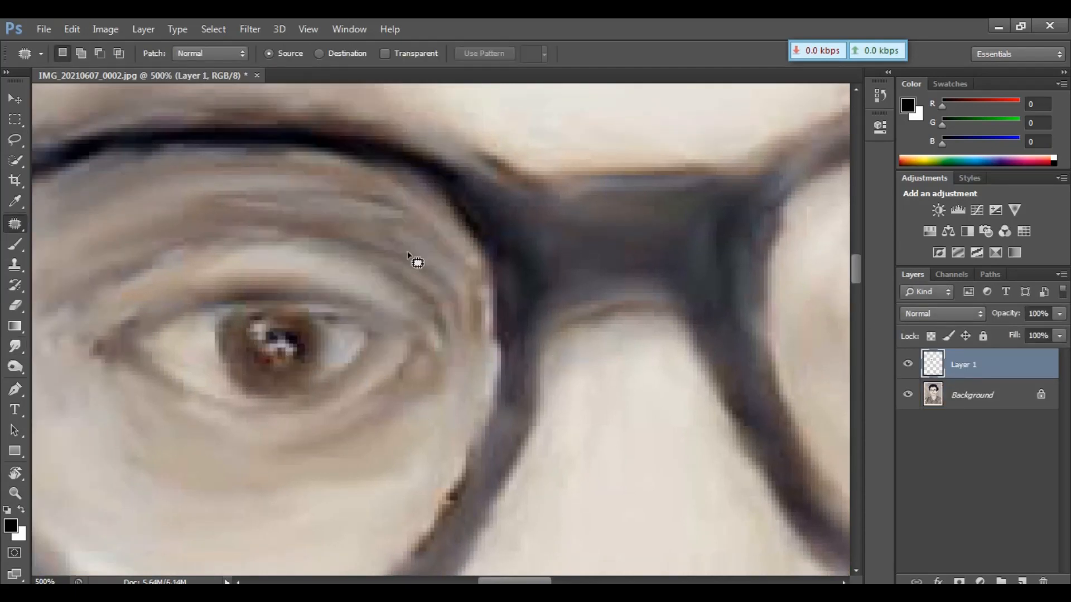
{"action": "key", "text": "ctrl+t"}
{"action": "right_click", "coordinate": [318, 393]}
{"action": "left_click", "coordinate": [358, 363]}
{"action": "left_click", "coordinate": [785, 54]}
Step: Move the flipped eye copy over the damaged eye behind the ear-side lens
{"action": "key", "text": "ctrl+minus"}
{"action": "left_click_drag", "start_coordinate": [365, 337], "coordinate": [21, 316]}
{"action": "left_click_drag", "start_coordinate": [37, 318], "coordinate": [661, 302]}
{"action": "key", "text": "ctrl+minus"}
{"action": "key", "text": "ctrl+minus"}
{"action": "key", "text": "ctrl+minus"}
{"action": "key", "text": "ctrl+minus"}
{"action": "key", "text": "ctrl+plus"}
{"action": "key", "text": "ctrl+plus"}
{"action": "key", "text": "ctrl+plus"}
{"action": "key", "text": "ctrl+plus"}
{"action": "left_click_drag", "start_coordinate": [580, 338], "coordinate": [484, 370]}
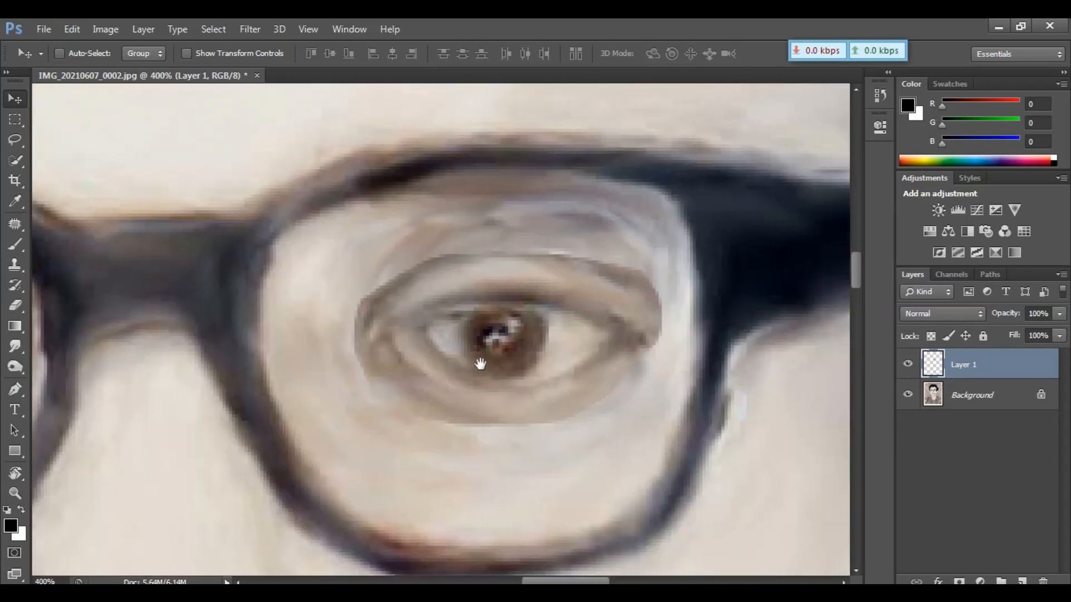
Step: Merge the flipped eye copy into the background and smudge its hard edges into the skin behind the ear-side lens
{"action": "key", "text": "ctrl+e"}
{"action": "left_click", "coordinate": [14, 347]}
{"action": "mouse_move", "coordinate": [404, 273]}
{"action": "left_mouse_down"}
{"action": "mouse_move", "coordinate": [372, 310]}
{"action": "mouse_move", "coordinate": [533, 427]}
{"action": "mouse_move", "coordinate": [661, 303]}
{"action": "mouse_move", "coordinate": [378, 282]}
{"action": "mouse_move", "coordinate": [657, 343]}
{"action": "left_mouse_up"}
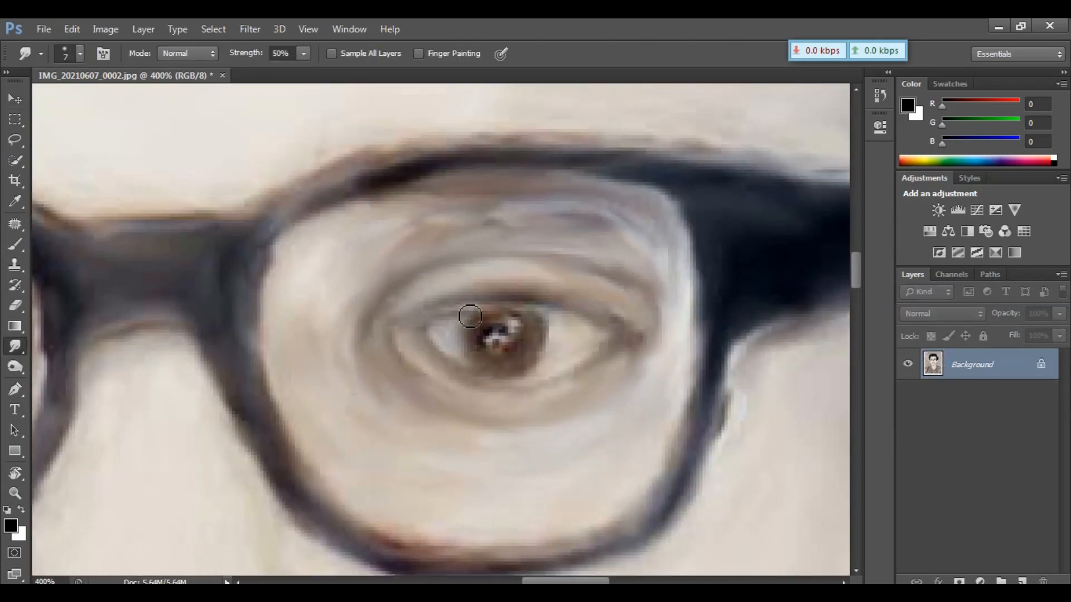
Step: Brighten the whole photo with a Curves adjustment by slightly raising the curve
{"action": "key", "text": "ctrl+minus"}
{"action": "key", "text": "ctrl+minus"}
{"action": "key", "text": "ctrl+minus"}
{"action": "key", "text": "ctrl+minus"}
{"action": "key", "text": "ctrl+minus"}
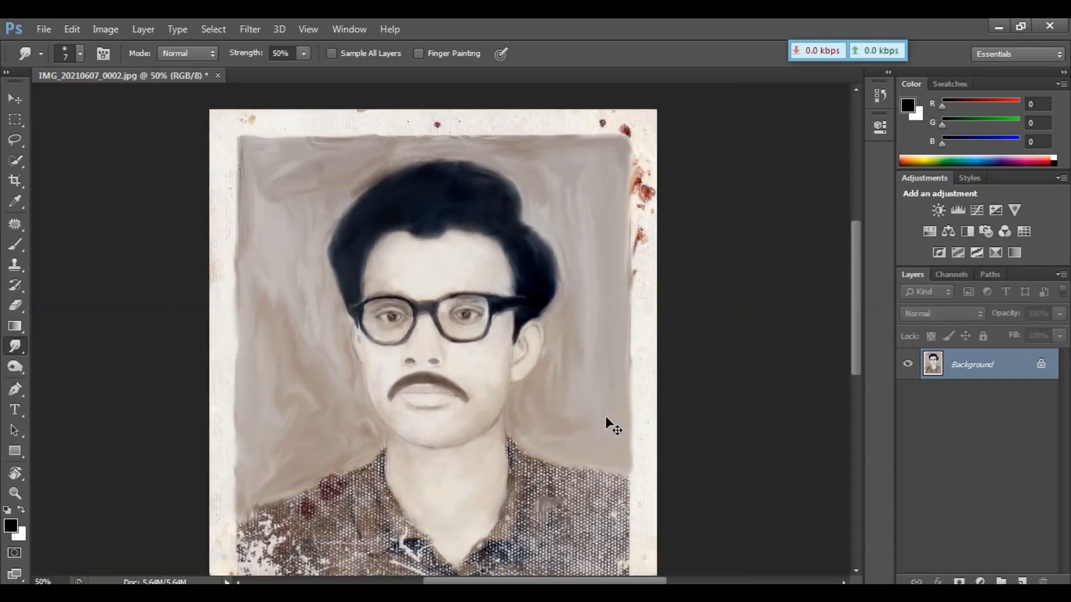
{"action": "key", "text": "ctrl+minus"}
{"action": "key", "text": "ctrl+m"}
{"action": "left_click_drag", "start_coordinate": [785, 306], "coordinate": [785, 284]}
{"action": "left_click", "coordinate": [953, 164]}
Step: Smudge the woven texture smooth along the shirt collar on the red-stained shoulder's side, using a reduced brush size
{"action": "key", "text": "ctrl+plus"}
{"action": "key", "text": "ctrl+plus"}
{"action": "key", "text": "ctrl+plus"}
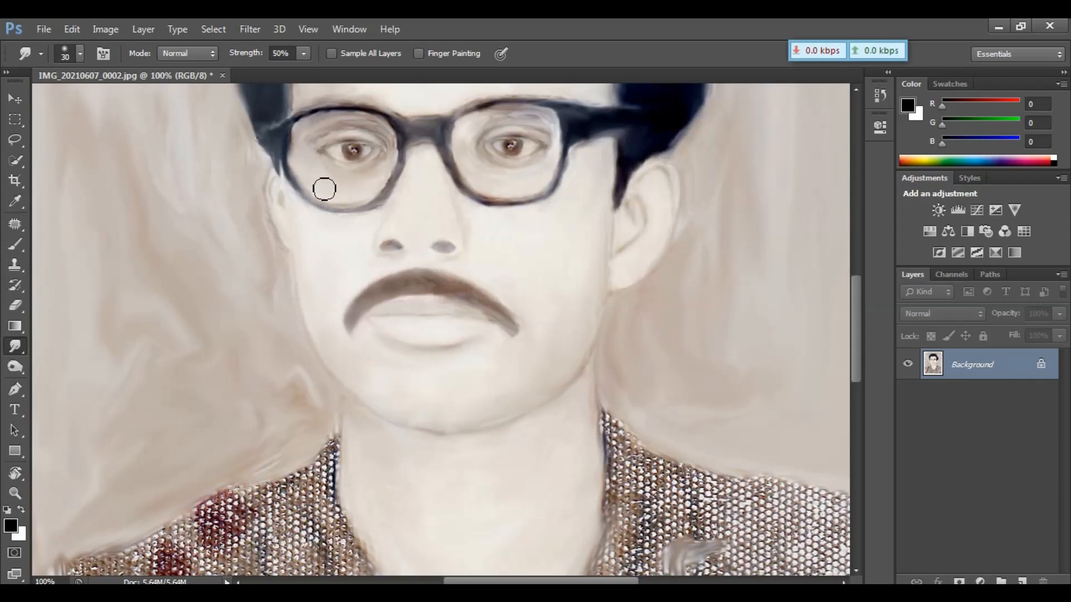
{"action": "left_click_drag", "start_coordinate": [502, 283], "coordinate": [611, 72]}
{"action": "mouse_move", "coordinate": [530, 429]}
{"action": "left_mouse_down"}
{"action": "mouse_move", "coordinate": [491, 428]}
{"action": "mouse_move", "coordinate": [473, 377]}
{"action": "mouse_move", "coordinate": [437, 363]}
{"action": "mouse_move", "coordinate": [474, 426]}
{"action": "mouse_move", "coordinate": [428, 451]}
{"action": "left_mouse_up"}
{"action": "scroll", "coordinate": [427, 453], "scroll_direction": "up", "scroll_amount": 3}
{"action": "key", "text": "bracketleft"}
{"action": "key", "text": "bracketleft"}
{"action": "mouse_move", "coordinate": [503, 478]}
{"action": "left_mouse_down"}
{"action": "mouse_move", "coordinate": [473, 441]}
{"action": "mouse_move", "coordinate": [383, 237]}
{"action": "mouse_move", "coordinate": [414, 416]}
{"action": "left_mouse_up"}
{"action": "left_click_drag", "start_coordinate": [414, 415], "coordinate": [419, 146]}
{"action": "mouse_move", "coordinate": [420, 146]}
{"action": "left_mouse_down"}
{"action": "mouse_move", "coordinate": [445, 312]}
{"action": "mouse_move", "coordinate": [511, 179]}
{"action": "mouse_move", "coordinate": [534, 159]}
{"action": "left_mouse_up"}
Step: Smudge the red-stained shoulder and the upper chest of the shirt smooth with a larger brush
{"action": "scroll", "coordinate": [445, 312], "scroll_direction": "down", "scroll_amount": 2}
{"action": "key", "text": "bracketright"}
{"action": "key", "text": "bracketright"}
{"action": "key", "text": "bracketright"}
{"action": "mouse_move", "coordinate": [503, 234]}
{"action": "left_mouse_down"}
{"action": "mouse_move", "coordinate": [492, 304]}
{"action": "mouse_move", "coordinate": [599, 313]}
{"action": "mouse_move", "coordinate": [567, 135]}
{"action": "mouse_move", "coordinate": [505, 173]}
{"action": "mouse_move", "coordinate": [449, 356]}
{"action": "mouse_move", "coordinate": [478, 394]}
{"action": "mouse_move", "coordinate": [639, 381]}
{"action": "mouse_move", "coordinate": [438, 200]}
{"action": "mouse_move", "coordinate": [391, 245]}
{"action": "mouse_move", "coordinate": [422, 193]}
{"action": "mouse_move", "coordinate": [251, 390]}
{"action": "left_mouse_up"}
{"action": "left_click_drag", "start_coordinate": [334, 335], "coordinate": [447, 496]}
{"action": "left_click_drag", "start_coordinate": [394, 418], "coordinate": [408, 255]}
{"action": "mouse_move", "coordinate": [491, 357]}
{"action": "left_mouse_down"}
{"action": "mouse_move", "coordinate": [641, 446]}
{"action": "mouse_move", "coordinate": [792, 413]}
{"action": "left_mouse_up"}
{"action": "mouse_move", "coordinate": [512, 438]}
{"action": "left_mouse_down"}
{"action": "mouse_move", "coordinate": [334, 435]}
{"action": "mouse_move", "coordinate": [491, 501]}
{"action": "left_mouse_up"}
{"action": "mouse_move", "coordinate": [312, 346]}
{"action": "left_mouse_down"}
{"action": "mouse_move", "coordinate": [464, 291]}
{"action": "mouse_move", "coordinate": [504, 360]}
{"action": "left_mouse_up"}
{"action": "mouse_move", "coordinate": [434, 245]}
{"action": "left_mouse_down"}
{"action": "mouse_move", "coordinate": [234, 245]}
{"action": "mouse_move", "coordinate": [162, 412]}
{"action": "mouse_move", "coordinate": [312, 356]}
{"action": "left_mouse_up"}
Step: Smudge the sleeve and chest below the red-stained shoulder smooth, out to the photo's inner border
{"action": "key", "text": "bracketright"}
{"action": "key", "text": "bracketright"}
{"action": "left_click_drag", "start_coordinate": [312, 356], "coordinate": [434, 457]}
{"action": "left_click_drag", "start_coordinate": [435, 379], "coordinate": [541, 490]}
{"action": "mouse_move", "coordinate": [502, 446]}
{"action": "left_mouse_down"}
{"action": "mouse_move", "coordinate": [485, 334]}
{"action": "mouse_move", "coordinate": [312, 463]}
{"action": "left_mouse_up"}
{"action": "left_click_drag", "start_coordinate": [268, 290], "coordinate": [175, 394]}
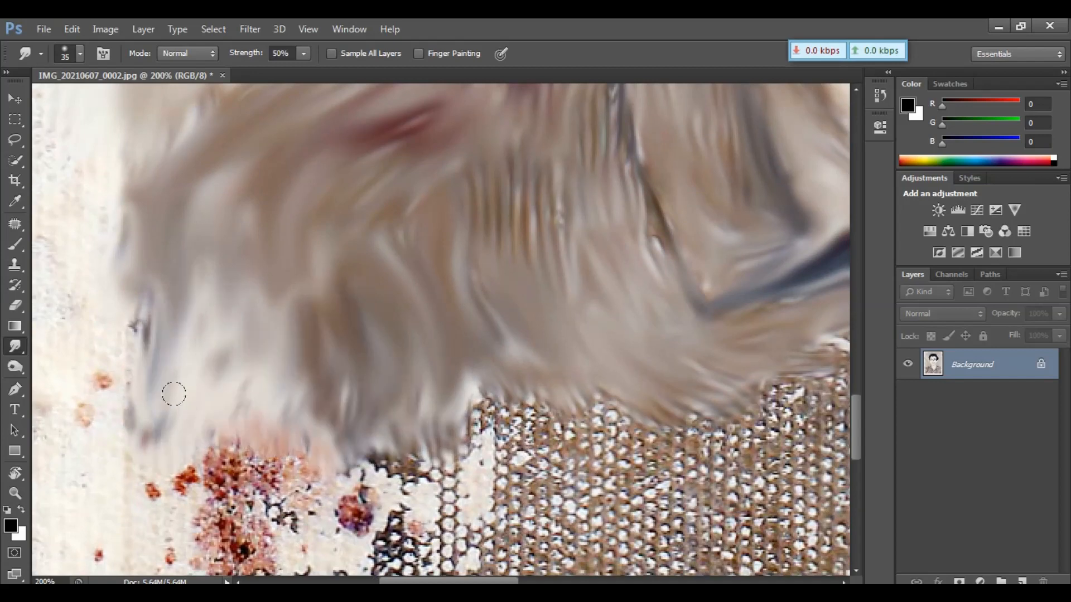
Step: Extend the smudging down the shirt front and along its lower edge at the white border with a size 35 brush
{"action": "left_click_drag", "start_coordinate": [223, 302], "coordinate": [257, 491]}
{"action": "mouse_move", "coordinate": [357, 401]}
{"action": "left_mouse_down"}
{"action": "mouse_move", "coordinate": [725, 480]}
{"action": "mouse_move", "coordinate": [809, 401]}
{"action": "left_mouse_up"}
{"action": "mouse_move", "coordinate": [709, 457]}
{"action": "left_mouse_down"}
{"action": "mouse_move", "coordinate": [653, 261]}
{"action": "mouse_move", "coordinate": [733, 143]}
{"action": "left_mouse_up"}
{"action": "left_click_drag", "start_coordinate": [719, 279], "coordinate": [708, 429]}
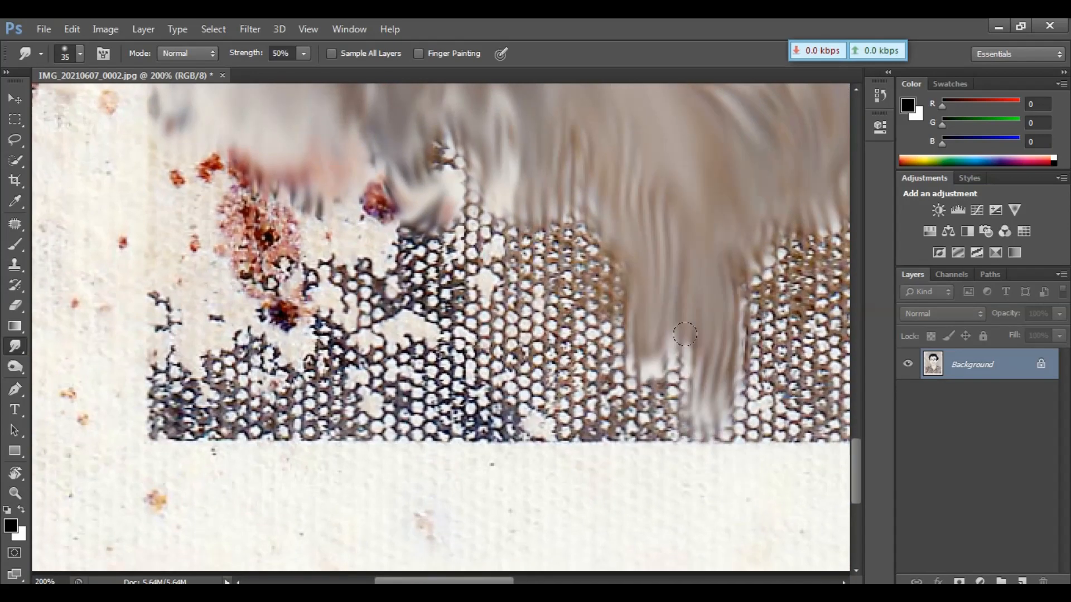
{"action": "left_click_drag", "start_coordinate": [647, 251], "coordinate": [574, 295]}
{"action": "left_click_drag", "start_coordinate": [552, 219], "coordinate": [563, 413]}
{"action": "mouse_move", "coordinate": [563, 413]}
{"action": "left_mouse_down"}
{"action": "mouse_move", "coordinate": [697, 385]}
{"action": "mouse_move", "coordinate": [162, 418]}
{"action": "left_mouse_up"}
{"action": "mouse_move", "coordinate": [491, 229]}
{"action": "left_mouse_down"}
{"action": "mouse_move", "coordinate": [446, 357]}
{"action": "mouse_move", "coordinate": [552, 362]}
{"action": "left_mouse_up"}
Step: Smudge away the red stains and leftover texture in the shirt's lower corner beneath the stained shoulder
{"action": "scroll", "coordinate": [458, 312], "scroll_direction": "up", "scroll_amount": 2}
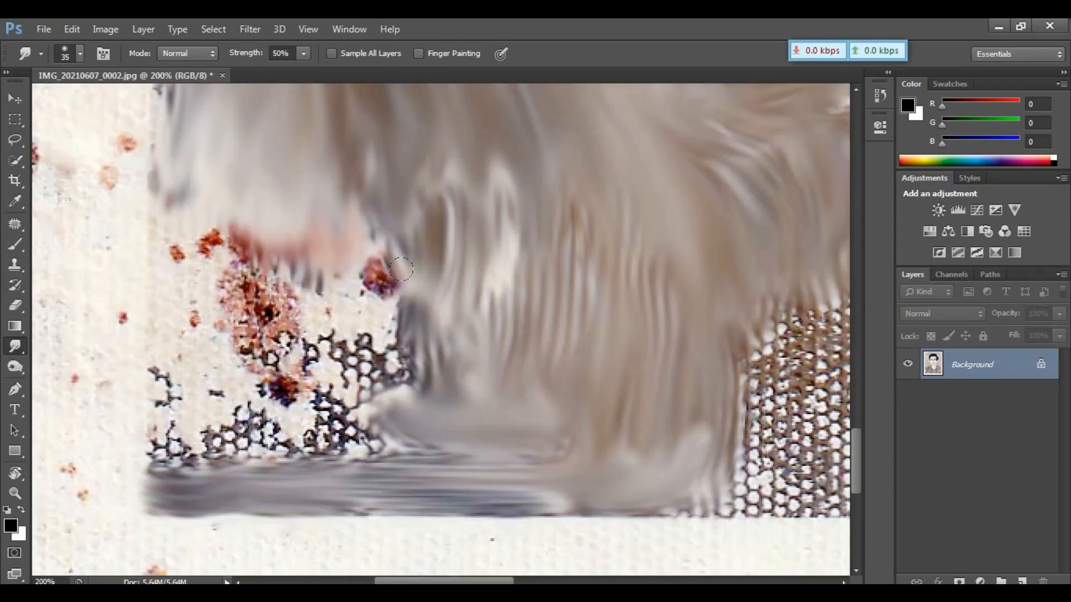
{"action": "left_click_drag", "start_coordinate": [424, 223], "coordinate": [351, 374]}
{"action": "left_click_drag", "start_coordinate": [502, 189], "coordinate": [429, 329]}
{"action": "mouse_move", "coordinate": [328, 293]}
{"action": "left_mouse_down"}
{"action": "mouse_move", "coordinate": [158, 383]}
{"action": "mouse_move", "coordinate": [239, 407]}
{"action": "mouse_move", "coordinate": [399, 318]}
{"action": "left_mouse_up"}
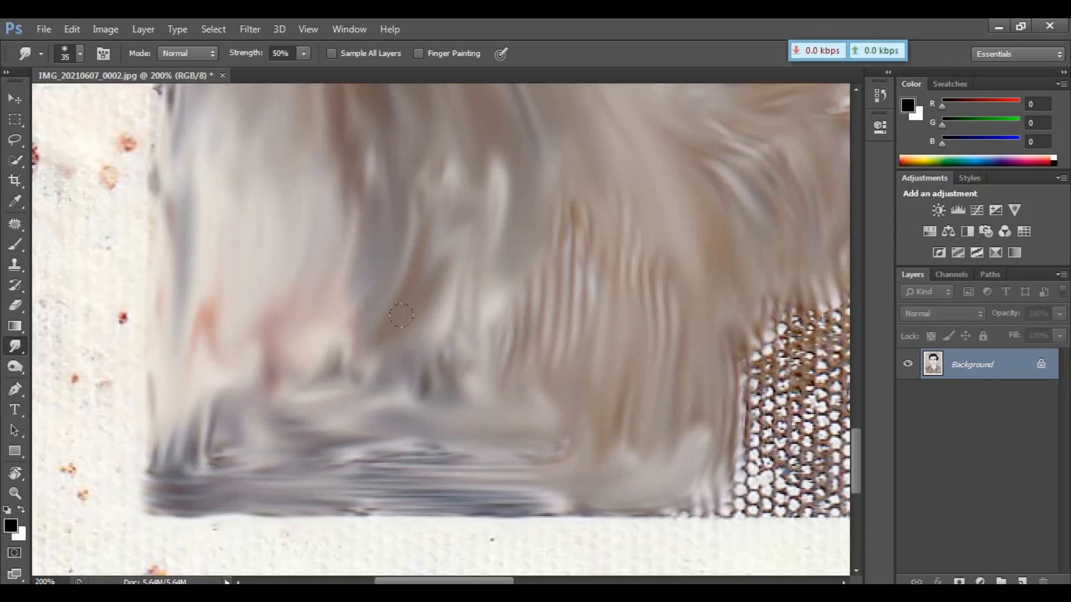
Step: Smudge the remaining texture on the lower shirt front smooth, across to the center opening below the collar
{"action": "left_click_drag", "start_coordinate": [747, 334], "coordinate": [402, 326]}
{"action": "mouse_move", "coordinate": [474, 290]}
{"action": "left_mouse_down"}
{"action": "mouse_move", "coordinate": [397, 416]}
{"action": "mouse_move", "coordinate": [441, 491]}
{"action": "left_mouse_up"}
{"action": "left_click_drag", "start_coordinate": [479, 401], "coordinate": [558, 290]}
{"action": "key", "text": "ctrl+minus"}
{"action": "key", "text": "ctrl+minus"}
{"action": "key", "text": "ctrl+minus"}
{"action": "left_click_drag", "start_coordinate": [479, 281], "coordinate": [477, 344]}
{"action": "key", "text": "ctrl+plus"}
{"action": "mouse_move", "coordinate": [504, 301]}
{"action": "left_mouse_down"}
{"action": "mouse_move", "coordinate": [538, 324]}
{"action": "mouse_move", "coordinate": [532, 388]}
{"action": "left_mouse_up"}
{"action": "left_click_drag", "start_coordinate": [527, 341], "coordinate": [469, 405]}
{"action": "left_click_drag", "start_coordinate": [469, 405], "coordinate": [514, 400]}
{"action": "mouse_move", "coordinate": [566, 348]}
{"action": "left_mouse_down"}
{"action": "mouse_move", "coordinate": [556, 408]}
{"action": "mouse_move", "coordinate": [589, 386]}
{"action": "left_mouse_up"}
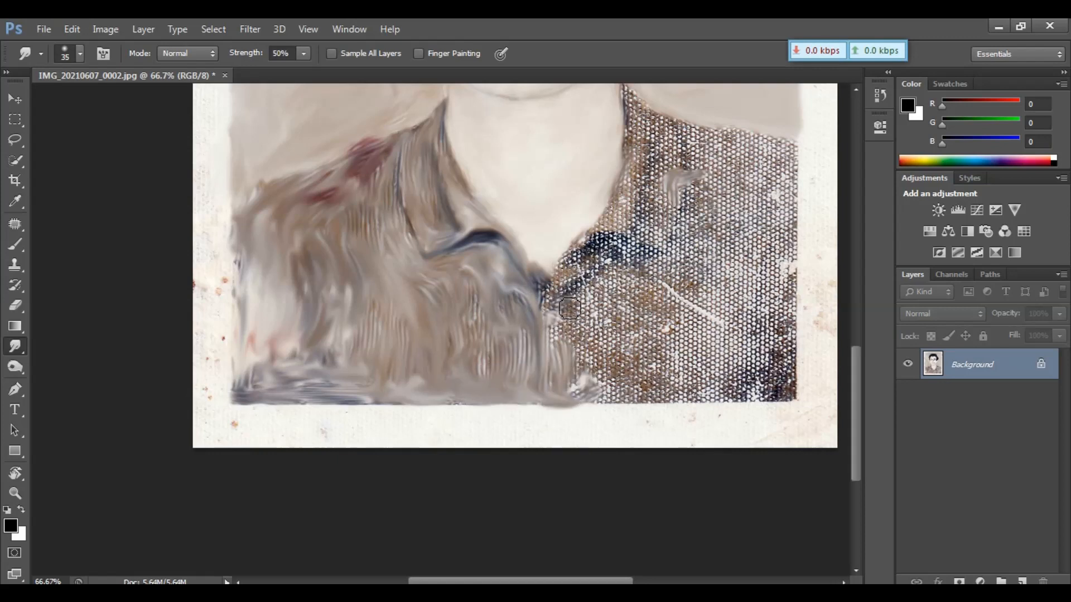
Step: Smudge the ear-side collar, shoulder and chest of the shirt smooth, enlarging the brush for the wider areas
{"action": "mouse_move", "coordinate": [574, 308]}
{"action": "left_mouse_down"}
{"action": "mouse_move", "coordinate": [599, 253]}
{"action": "mouse_move", "coordinate": [606, 264]}
{"action": "mouse_move", "coordinate": [662, 246]}
{"action": "left_mouse_up"}
{"action": "mouse_move", "coordinate": [666, 152]}
{"action": "left_mouse_down"}
{"action": "mouse_move", "coordinate": [649, 114]}
{"action": "mouse_move", "coordinate": [661, 233]}
{"action": "mouse_move", "coordinate": [638, 141]}
{"action": "left_mouse_up"}
{"action": "left_click_drag", "start_coordinate": [703, 144], "coordinate": [685, 192]}
{"action": "mouse_move", "coordinate": [621, 170]}
{"action": "left_mouse_down"}
{"action": "mouse_move", "coordinate": [636, 214]}
{"action": "mouse_move", "coordinate": [634, 268]}
{"action": "left_mouse_up"}
{"action": "key", "text": "bracketright"}
{"action": "key", "text": "bracketright"}
{"action": "key", "text": "bracketright"}
{"action": "mouse_move", "coordinate": [653, 177]}
{"action": "left_mouse_down"}
{"action": "mouse_move", "coordinate": [675, 208]}
{"action": "mouse_move", "coordinate": [676, 181]}
{"action": "mouse_move", "coordinate": [736, 267]}
{"action": "mouse_move", "coordinate": [727, 270]}
{"action": "mouse_move", "coordinate": [748, 249]}
{"action": "mouse_move", "coordinate": [767, 263]}
{"action": "mouse_move", "coordinate": [669, 243]}
{"action": "mouse_move", "coordinate": [656, 341]}
{"action": "mouse_move", "coordinate": [591, 335]}
{"action": "mouse_move", "coordinate": [557, 424]}
{"action": "mouse_move", "coordinate": [669, 354]}
{"action": "mouse_move", "coordinate": [772, 412]}
{"action": "mouse_move", "coordinate": [771, 383]}
{"action": "mouse_move", "coordinate": [569, 437]}
{"action": "mouse_move", "coordinate": [742, 424]}
{"action": "mouse_move", "coordinate": [713, 362]}
{"action": "mouse_move", "coordinate": [468, 430]}
{"action": "mouse_move", "coordinate": [308, 411]}
{"action": "mouse_move", "coordinate": [342, 270]}
{"action": "mouse_move", "coordinate": [329, 399]}
{"action": "mouse_move", "coordinate": [624, 361]}
{"action": "mouse_move", "coordinate": [591, 361]}
{"action": "mouse_move", "coordinate": [714, 362]}
{"action": "mouse_move", "coordinate": [676, 302]}
{"action": "left_mouse_up"}
{"action": "key", "text": "ctrl+0"}
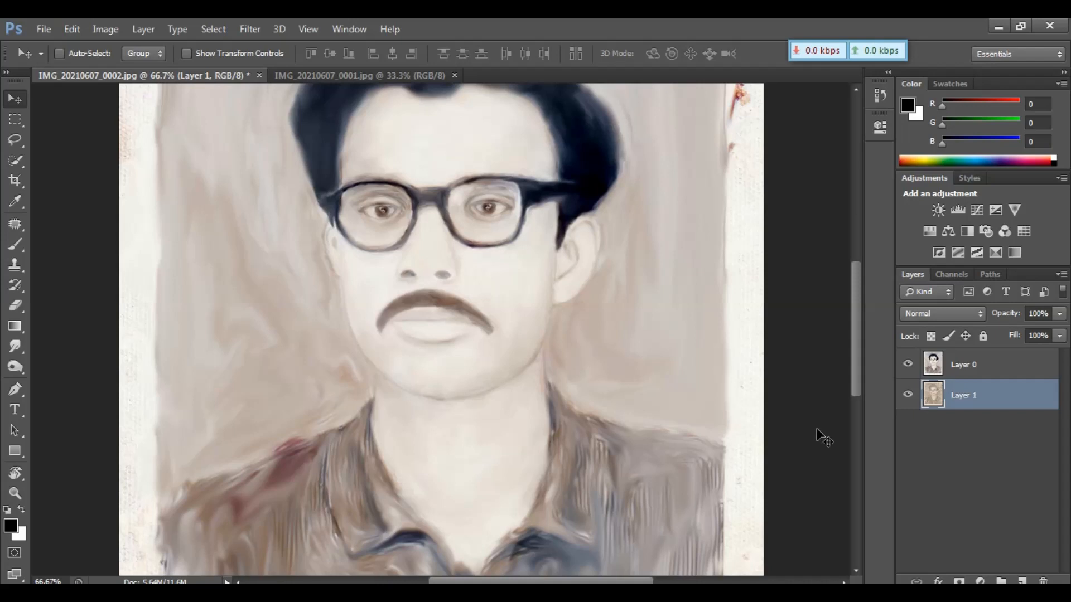
Step: Compare the restored portrait with the original scan beneath it by repeatedly hiding and showing Layer 0 at several zoom levels
{"action": "key", "text": "ctrl+minus"}
{"action": "key", "text": "ctrl+minus"}
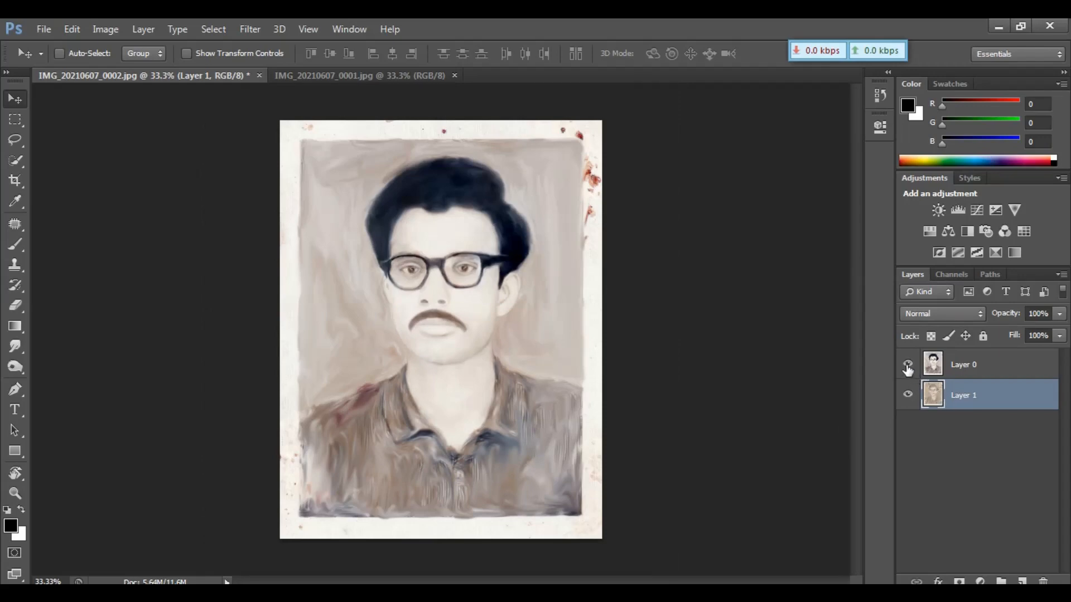
{"action": "left_click", "coordinate": [908, 364]}
{"action": "key", "text": "ctrl+plus"}
{"action": "key", "text": "ctrl+plus"}
{"action": "key", "text": "ctrl+plus"}
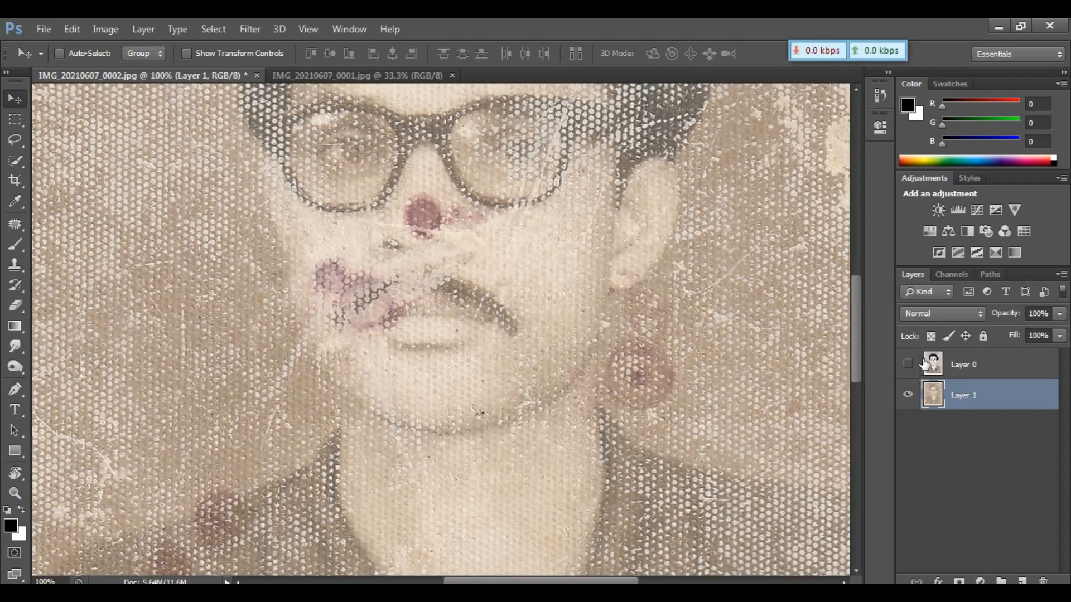
{"action": "left_click", "coordinate": [908, 365]}
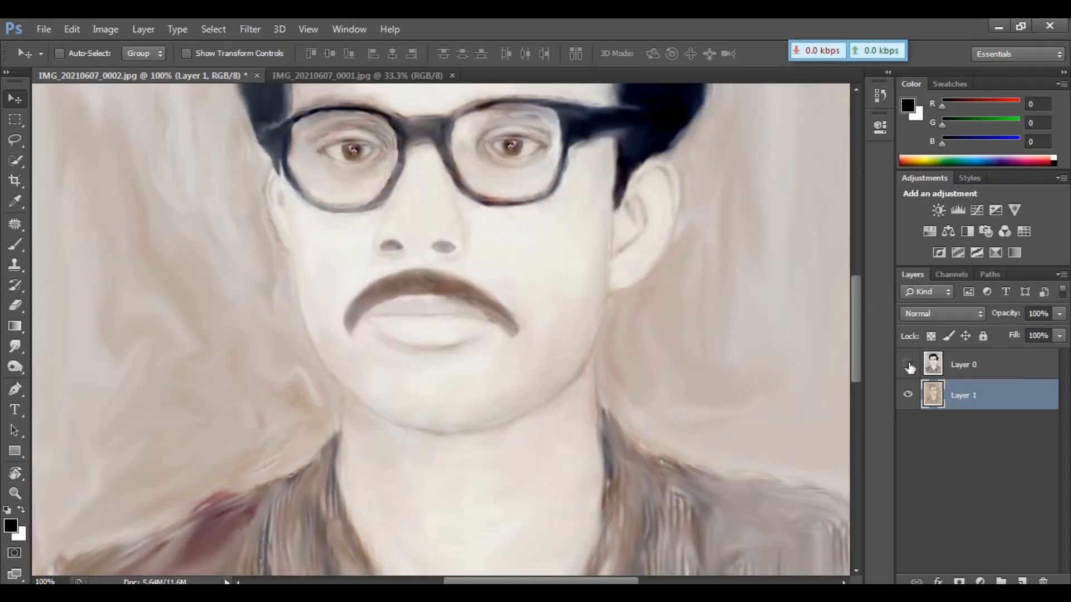
{"action": "left_click", "coordinate": [908, 364]}
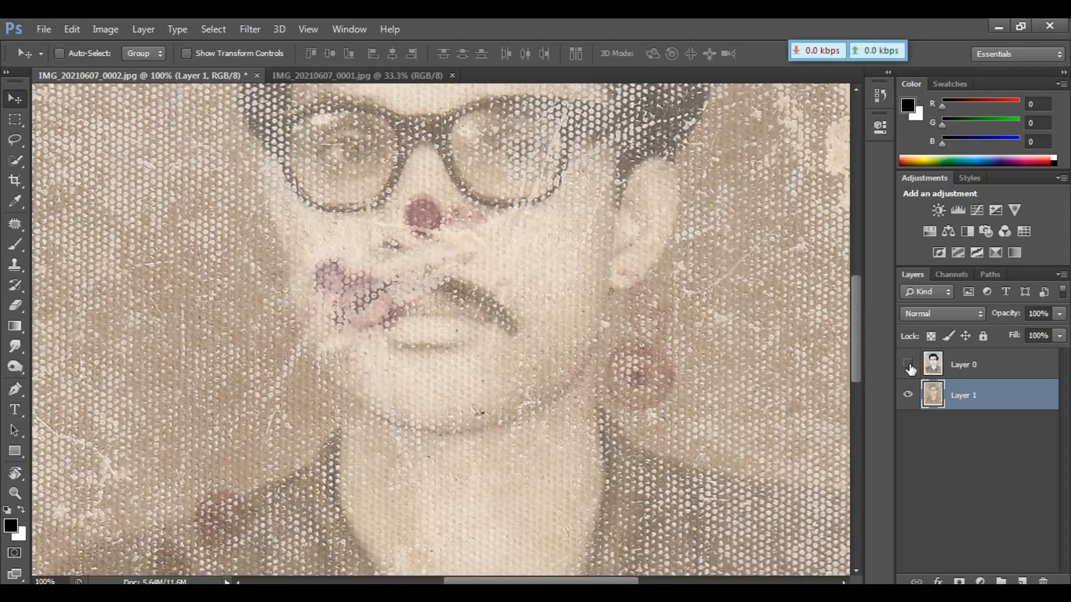
{"action": "left_click", "coordinate": [908, 365]}
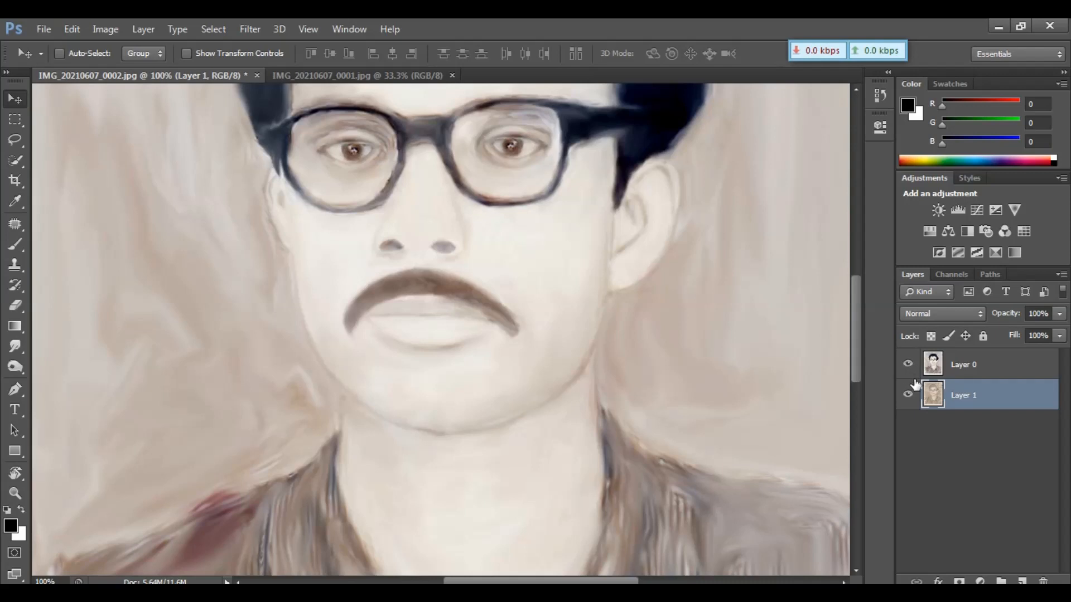
{"action": "left_click", "coordinate": [908, 366]}
{"action": "key", "text": "ctrl+minus"}
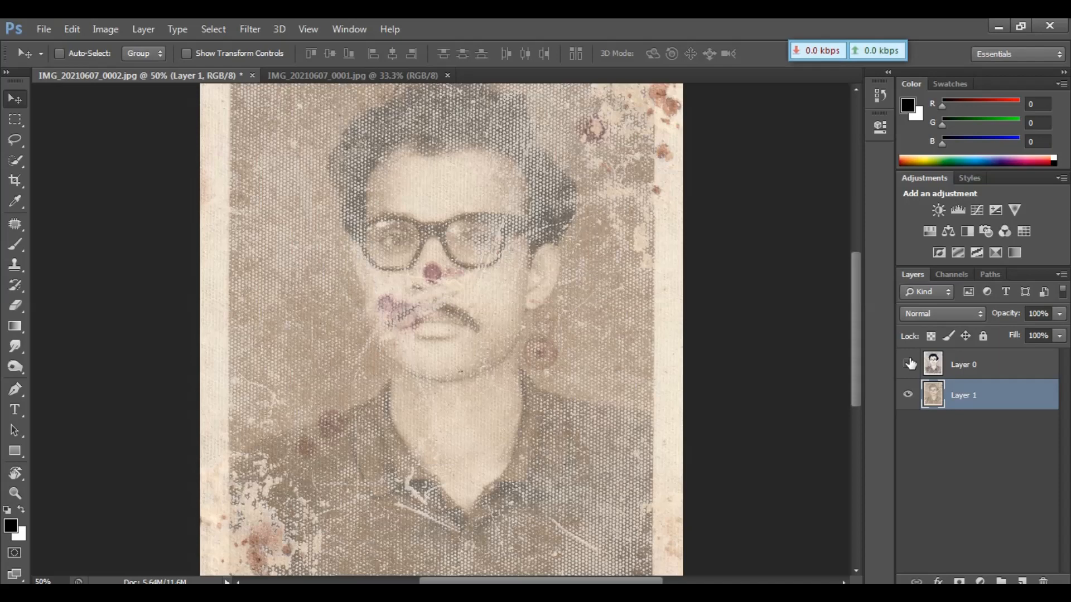
{"action": "left_click", "coordinate": [909, 367]}
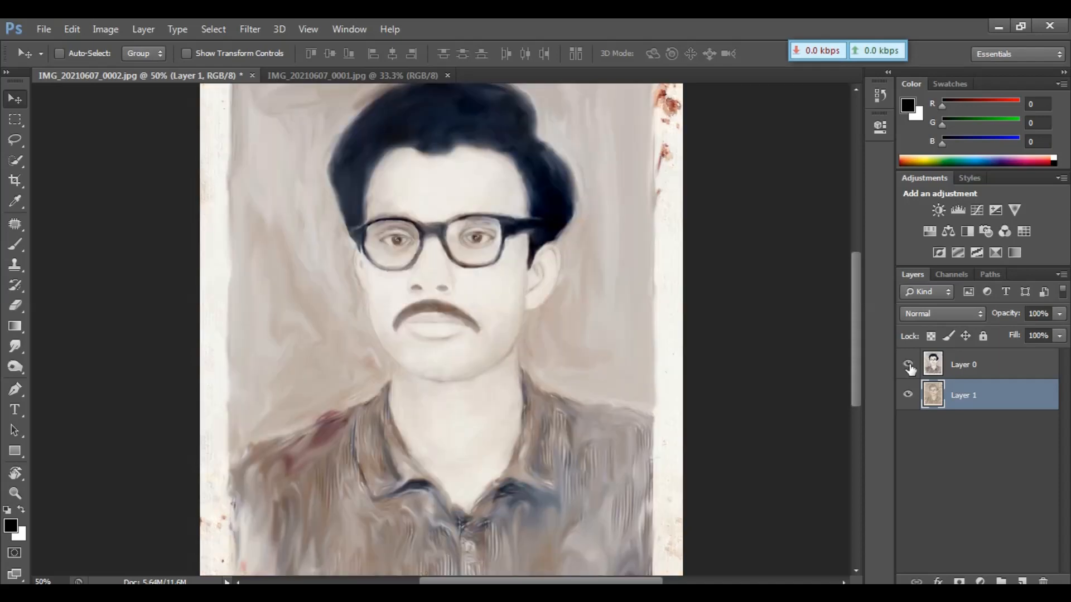